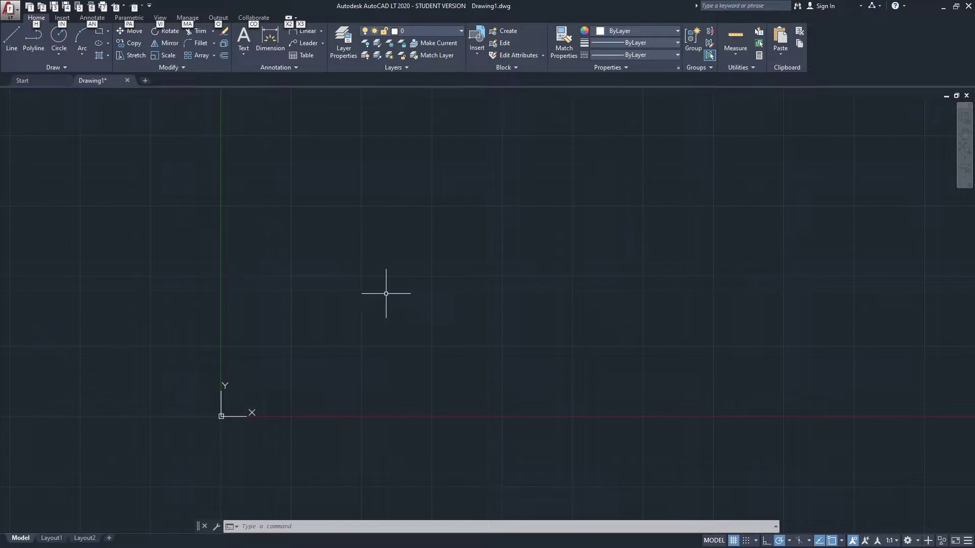
Step: Switch to a blank Notepad document, move its window aside and write the heading "WORKSPACES IN AUTOCAD:"
click(428, 233)
click(429, 233)
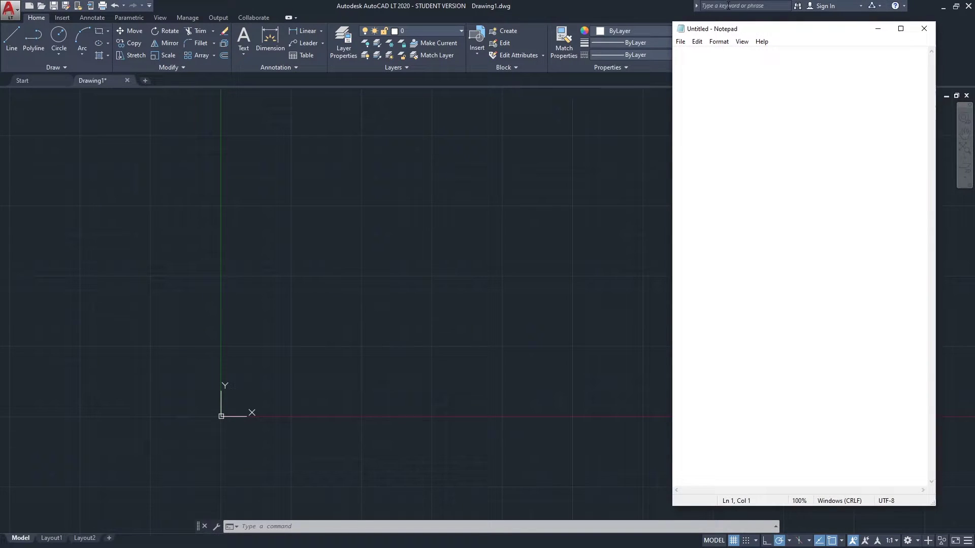
drag(738, 30, 751, 30)
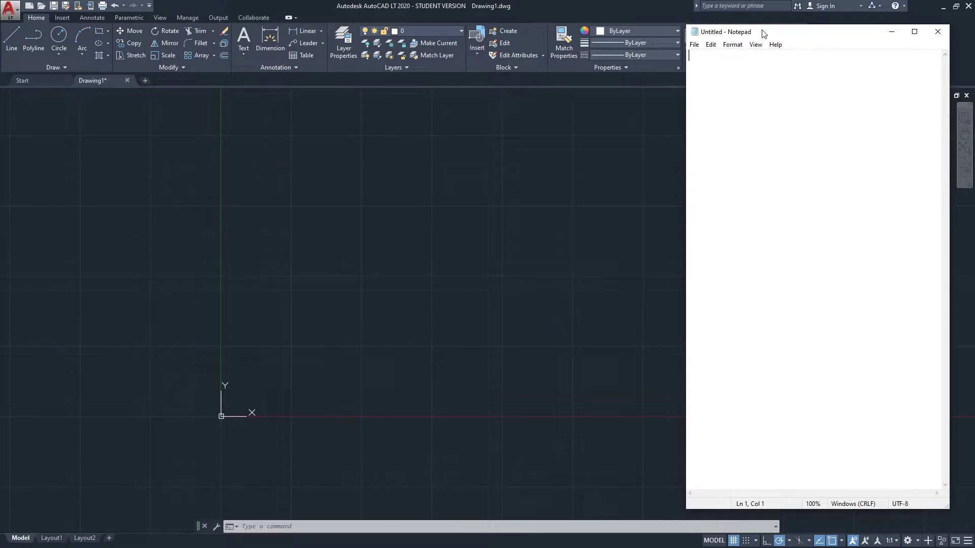
drag(775, 25, 767, 108)
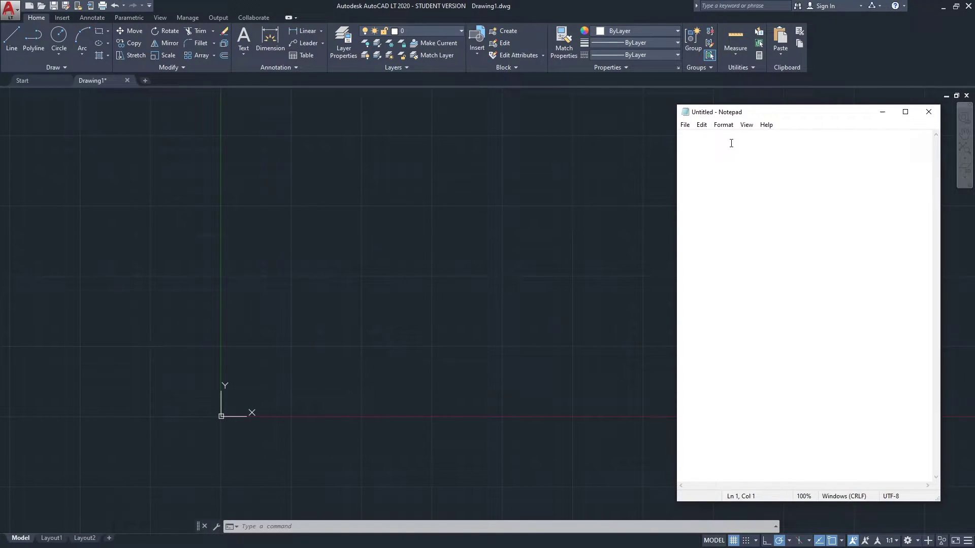
text(WOR)
key(BackSpace)
key(BackSpace)
key(BackSpace)
text(WORKSPACES IN AUTOCAD: )
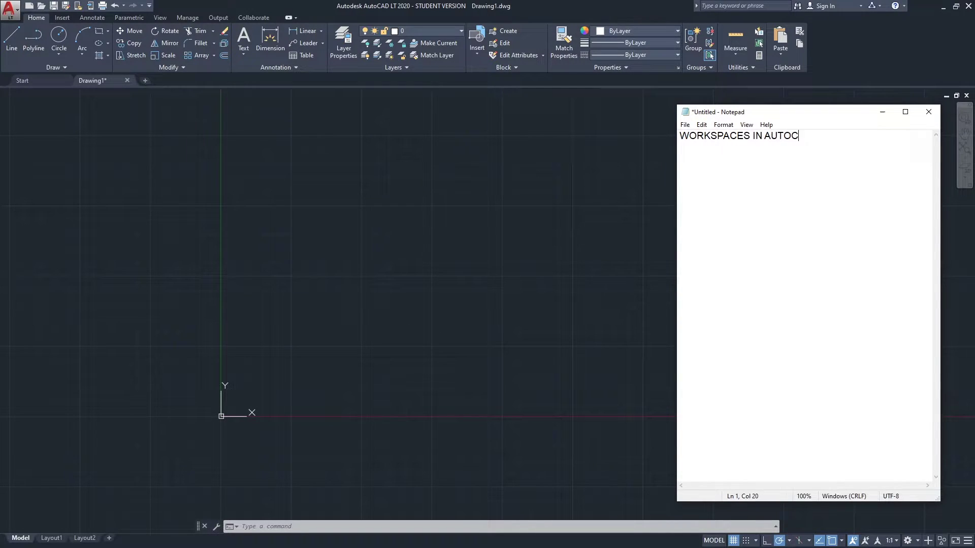
Step: List "MODEL SPACE" and "PAPER SPACE" under the heading, separated by a blank line
text(MODEL SPACE)
key(Return)
key(Return)
text(PAPER SPACE)
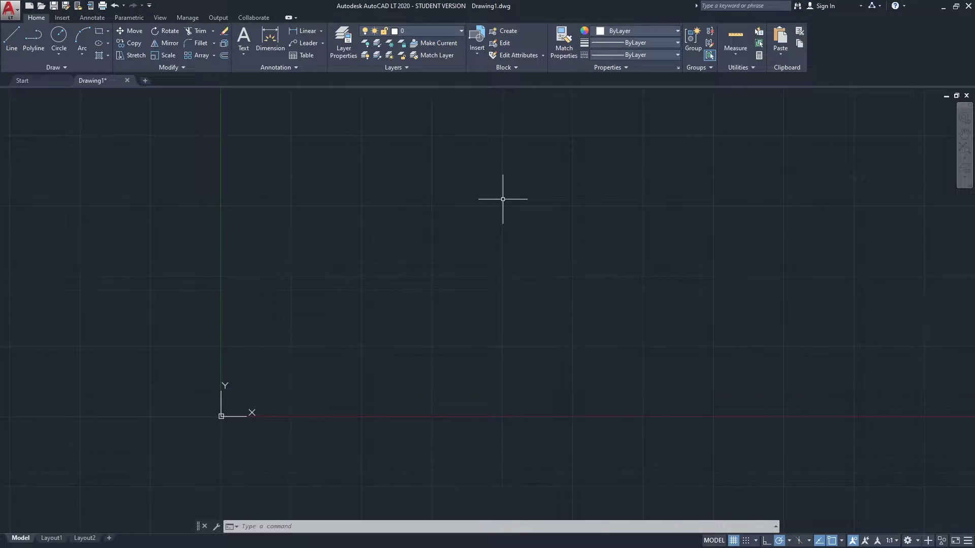
scroll(406, 218, down, 3)
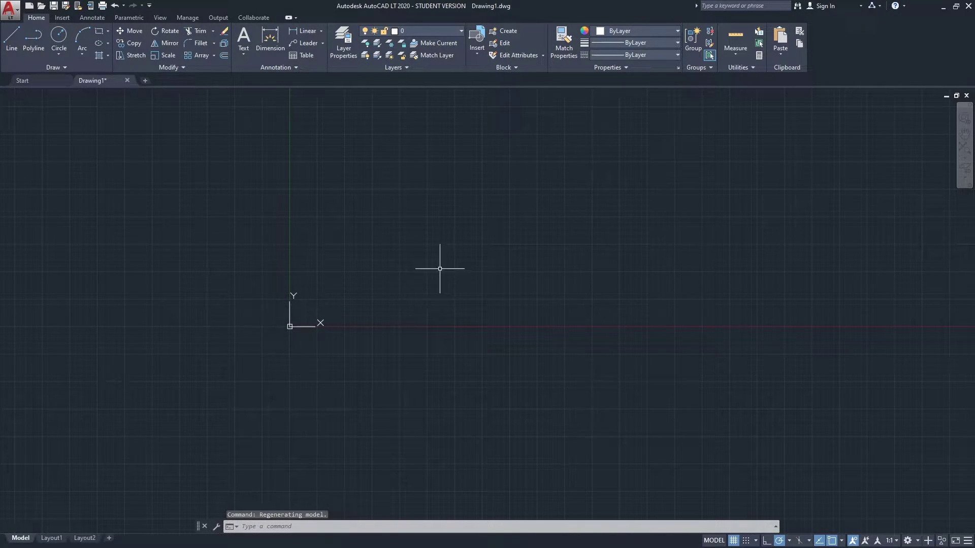
scroll(406, 279, up, 1)
scroll(323, 335, up, 2)
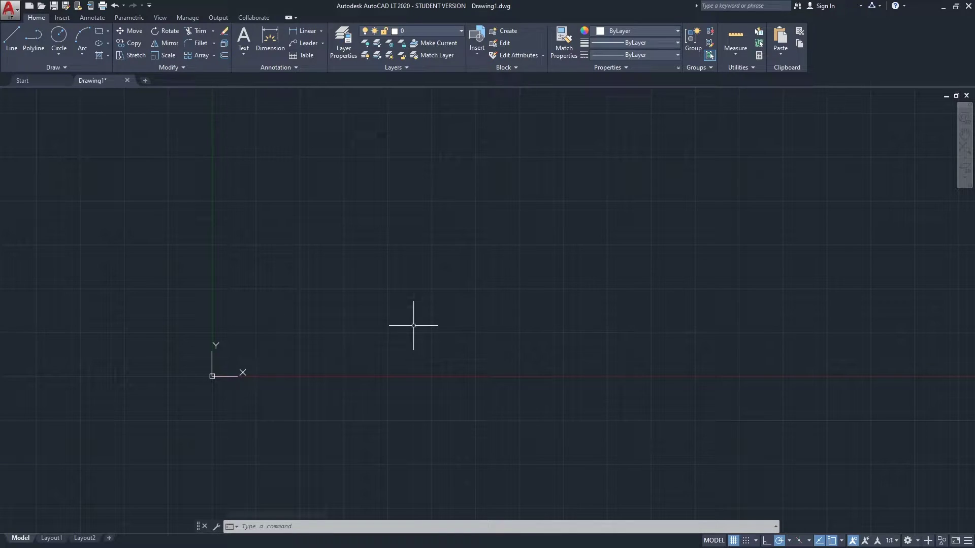
middle_drag(412, 324, 361, 344)
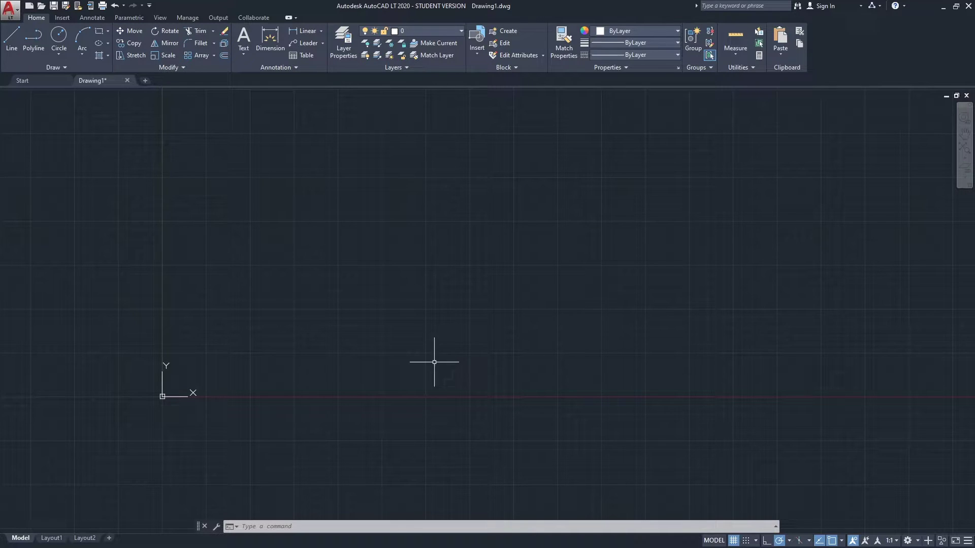
Step: Switch to Notepad and describe model space as "DRAWING SPACE" and "YOU PUT ALL YOUR DRAWINGS IN THIS AREA."
key(alt+Tab)
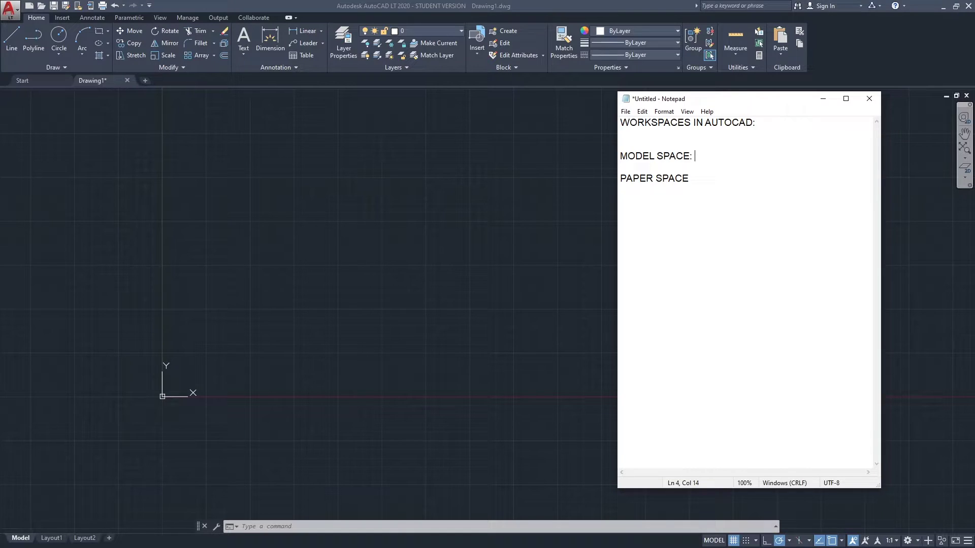
text(DRAWING SPACE)
key(Return)
key(Return)
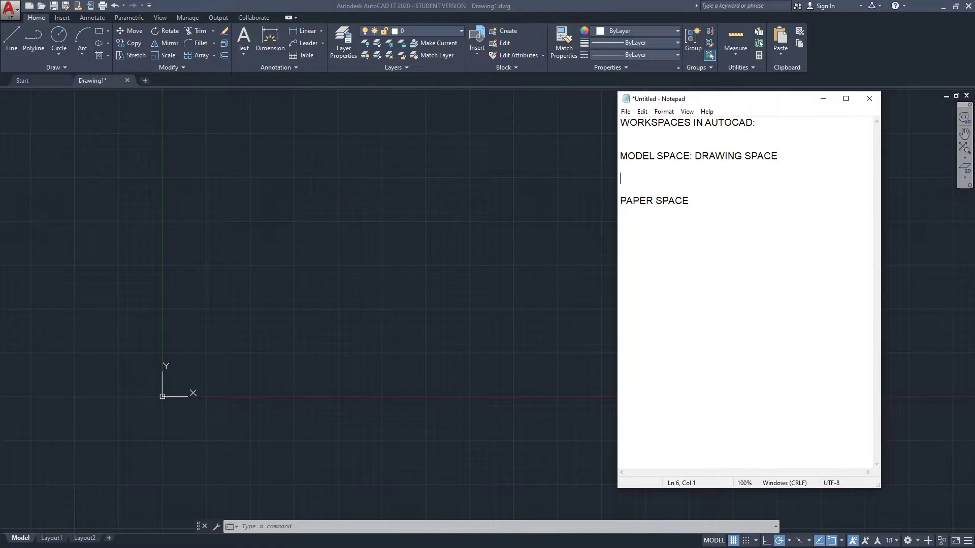
text(YOU PUT ALL YOUR DRAWINGS IN THIS AREA.)
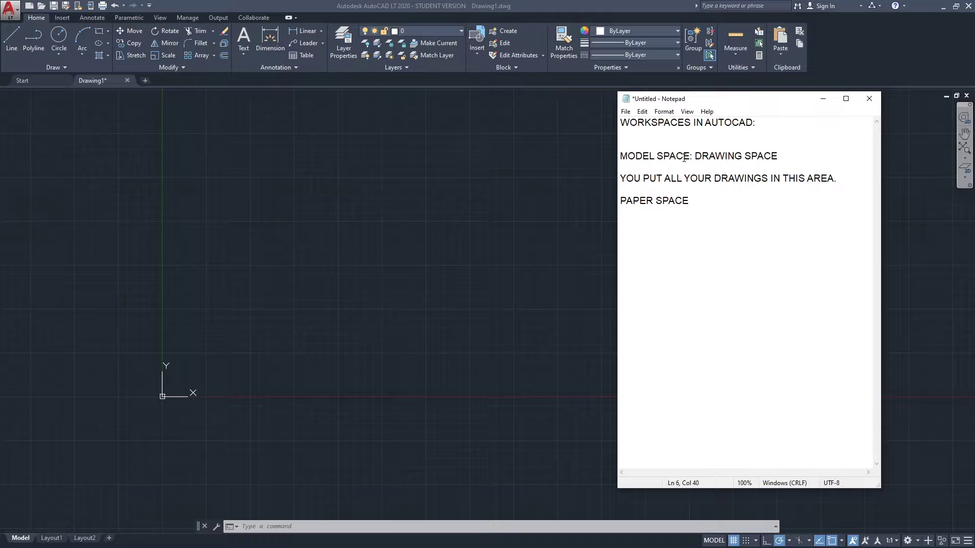
Step: Move "DRAWING SPACE" onto its own line below "MODEL SPACE:" and prefix both description lines with a dash
key(Return)
key(Return)
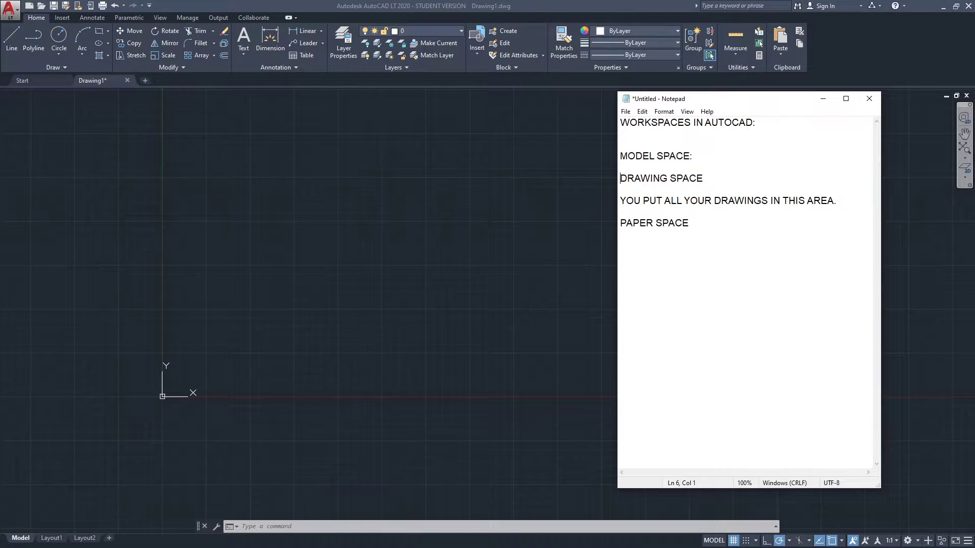
text(- )
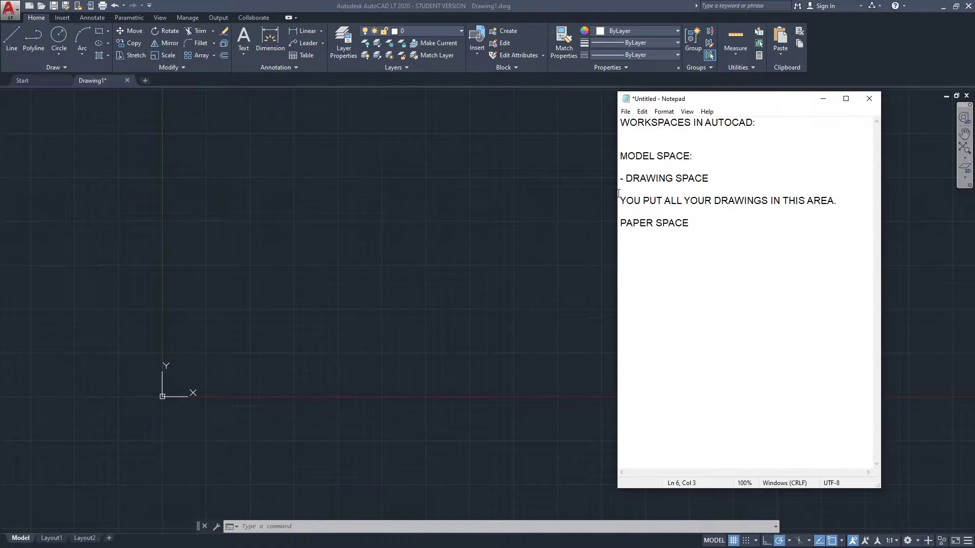
text(-)
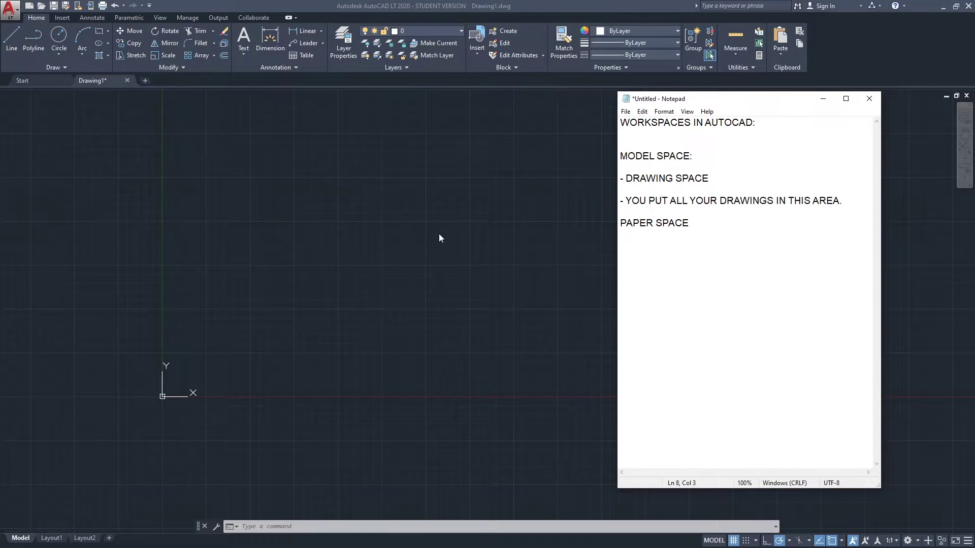
Step: Switch to AutoCAD and examine the extent of the empty model space around the origin
click(316, 238)
scroll(281, 250, down, 5)
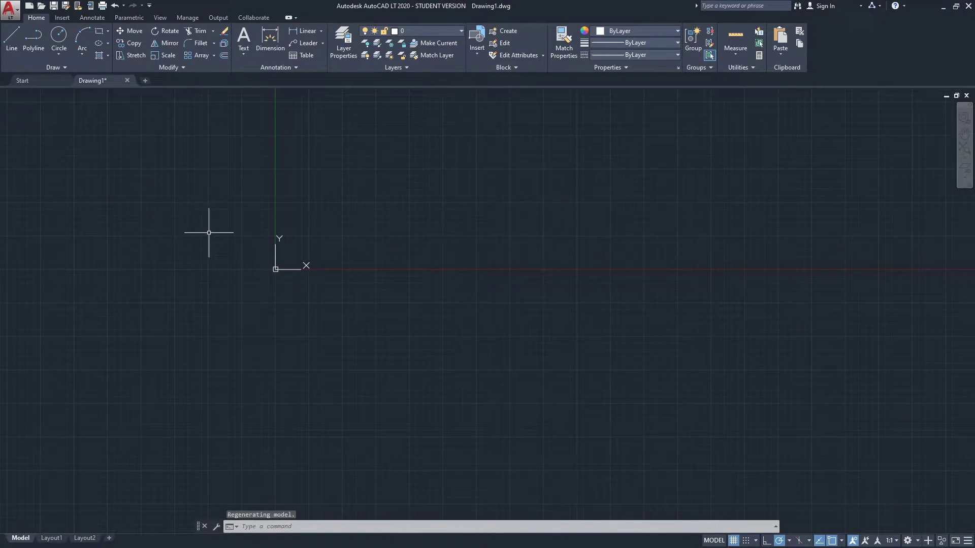
scroll(209, 234, up, 4)
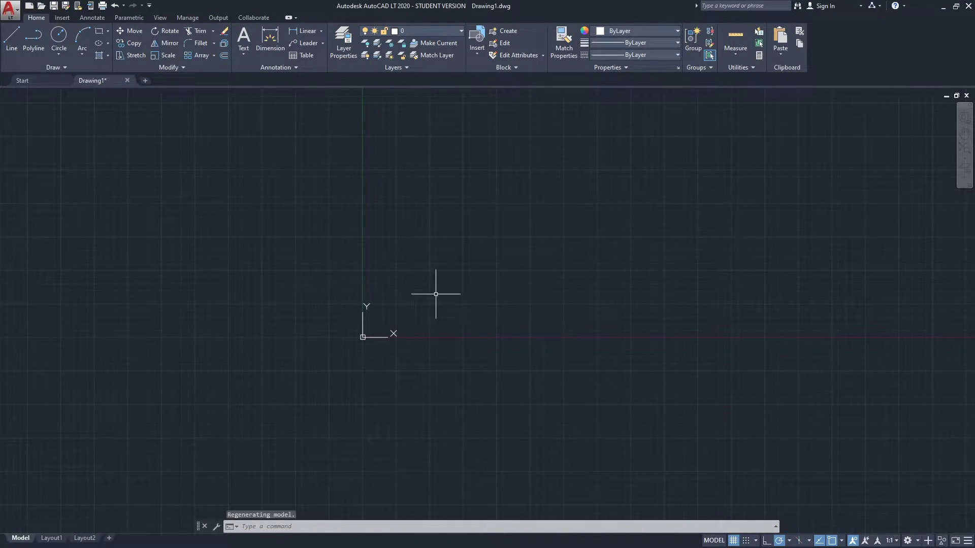
scroll(427, 289, down, 3)
scroll(238, 259, down, 3)
scroll(254, 279, up, 2)
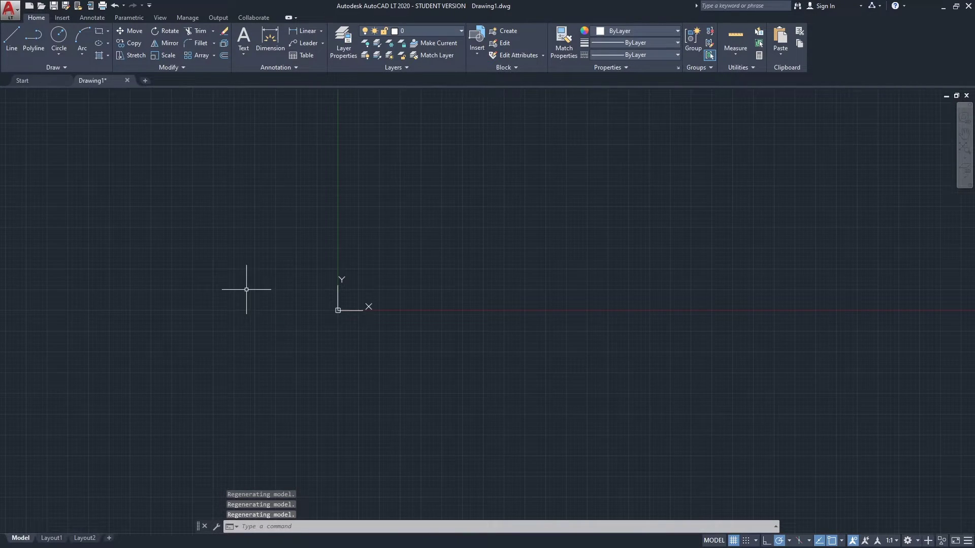
scroll(470, 355, down, 2)
middle_drag(471, 355, 338, 265)
middle_drag(257, 255, 296, 333)
scroll(335, 331, up, 2)
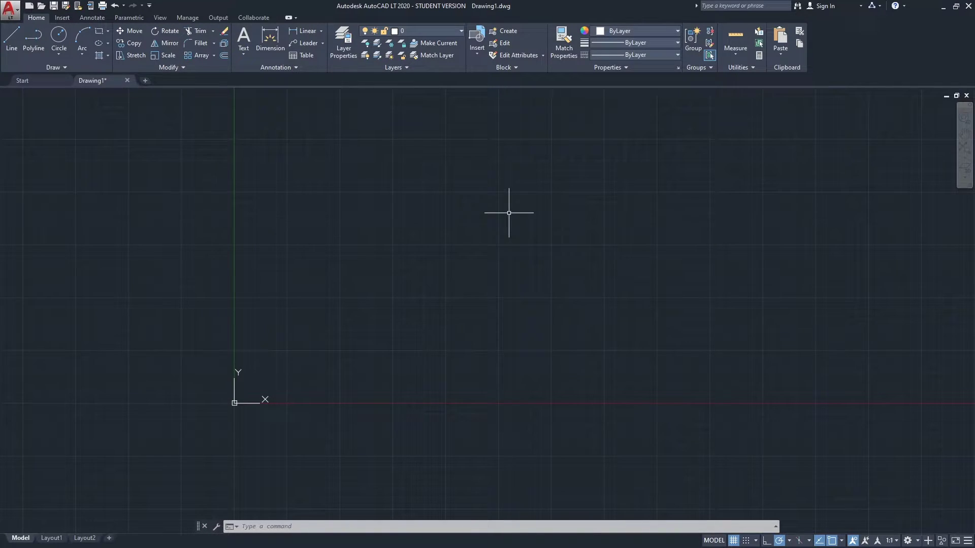
middle_drag(414, 215, 352, 242)
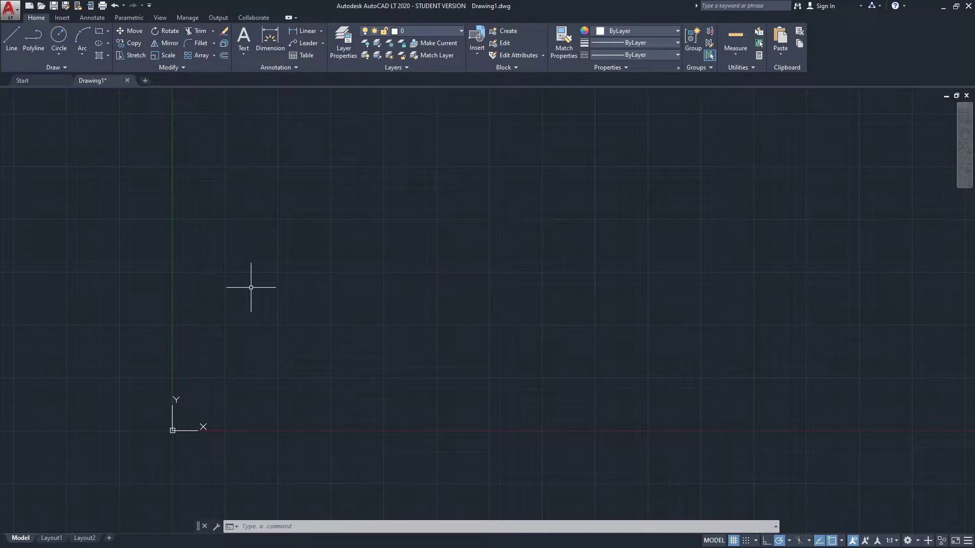
middle_drag(277, 339, 286, 323)
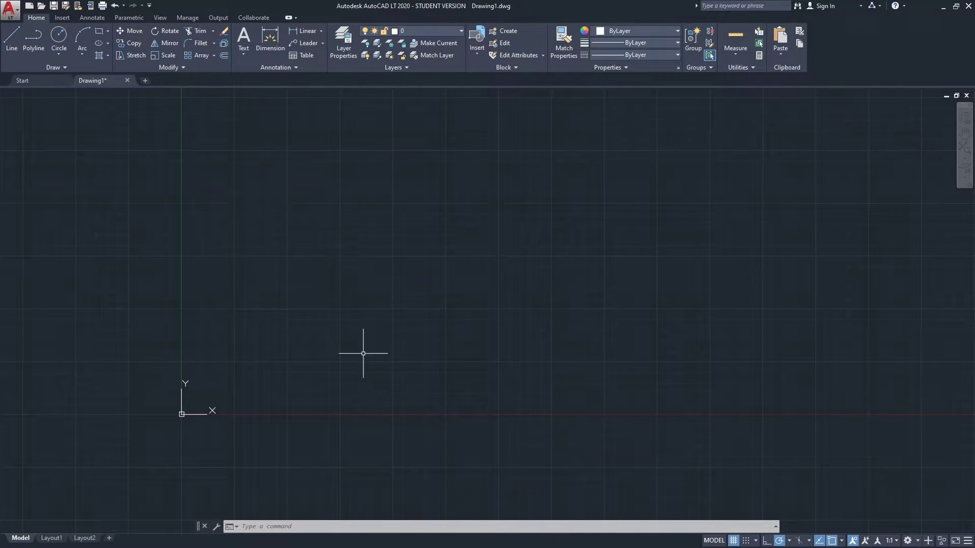
scroll(305, 311, down, 3)
scroll(376, 320, up, 2)
mouse_move(376, 320)
middle_down()
mouse_move(244, 330)
mouse_move(227, 319)
mouse_move(296, 298)
mouse_move(254, 346)
middle_up()
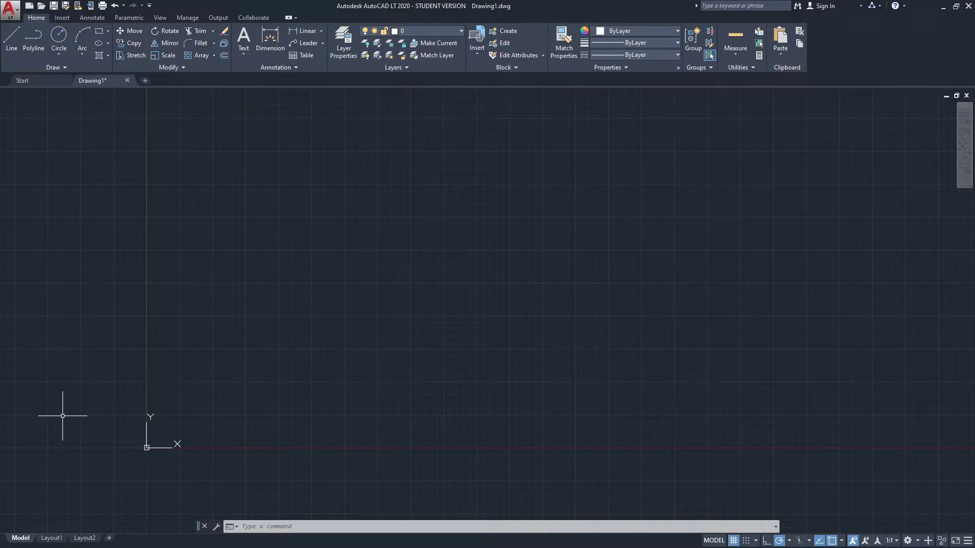
middle_drag(364, 320, 347, 326)
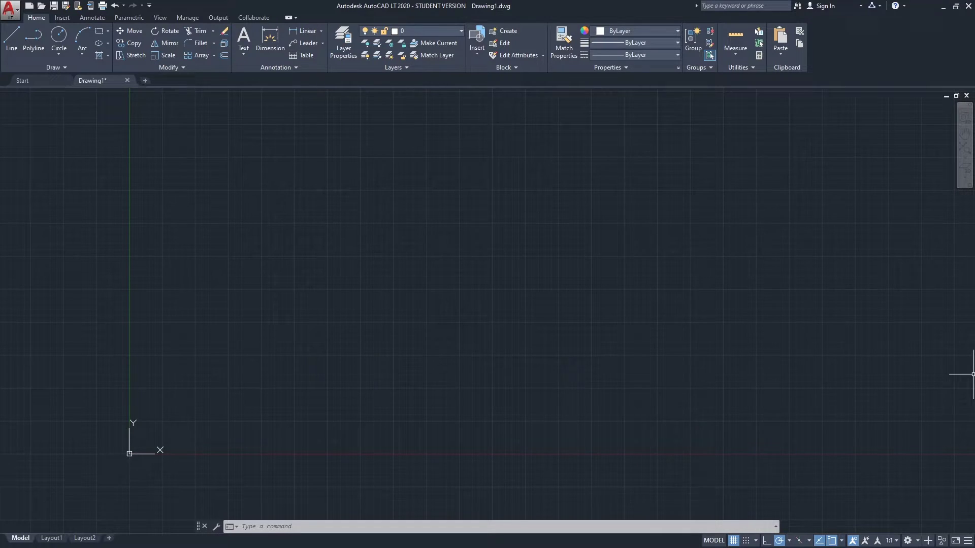
Step: Switch to Notepad, set the paper space heading further below the model space notes and complete it as "PAPER SPACE:"
key(alt+Tab)
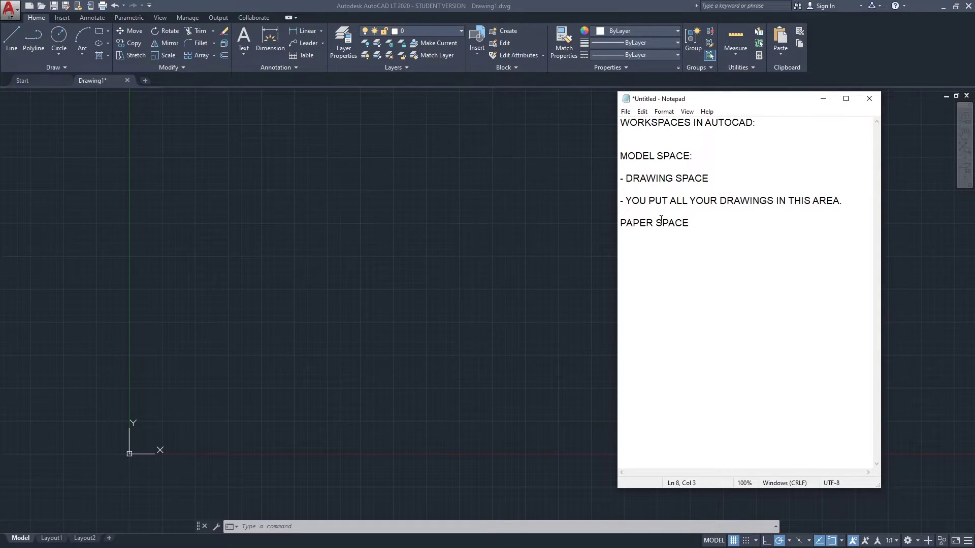
key(Return)
key(Return)
key(Return)
key(Return)
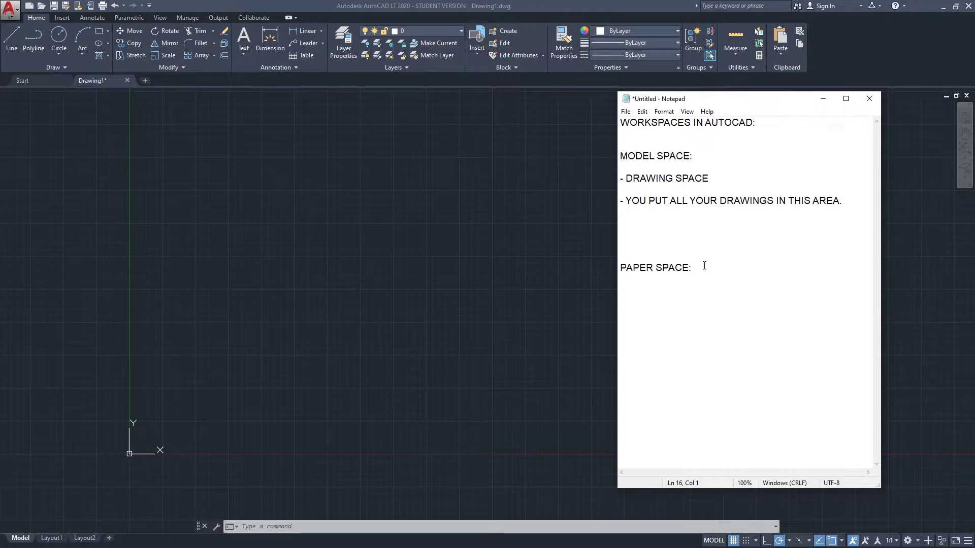
Step: Add the bullet "- LAYOUTS TO CREATE OUR SHEETS (PAGES)." under the paper space heading
text(LAYOUTS)
text(TO CREATE OUR SHEET)
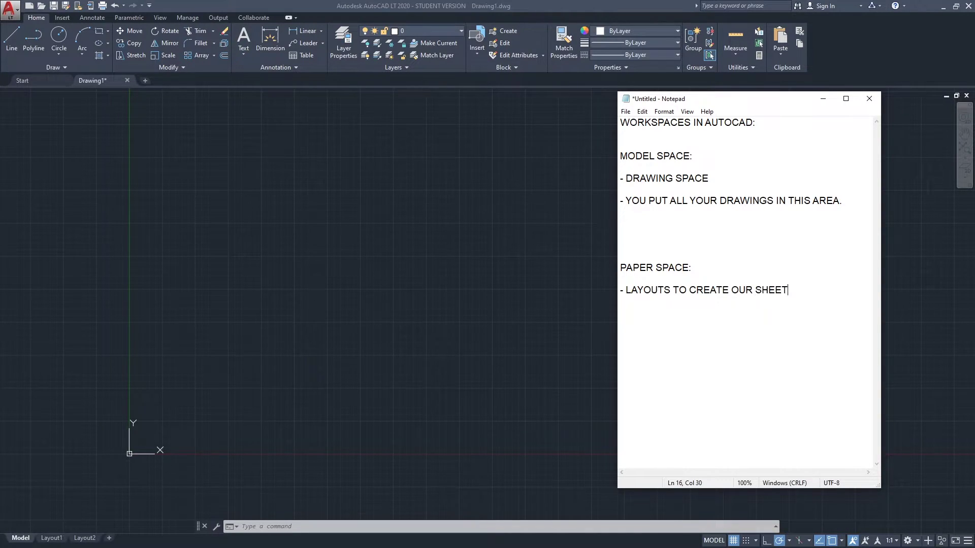
text(S. (PAGES)
Step: Add the line "PAPER SPACE / LAYOUT / SHEET / PAGE." below the layouts bullet, with attention to the word SHEET
text(PAPER )
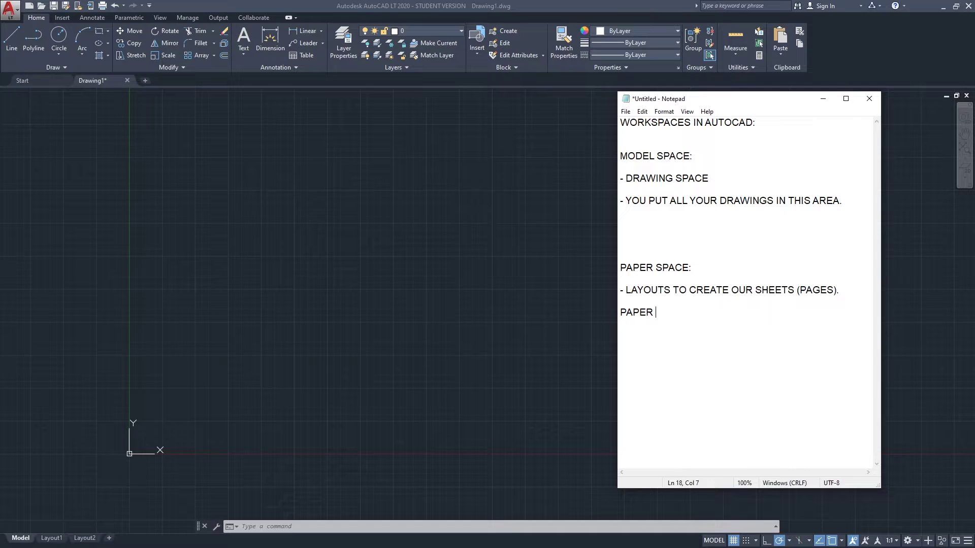
text(SPACE / LAYOUT / SHEET / PAGE)
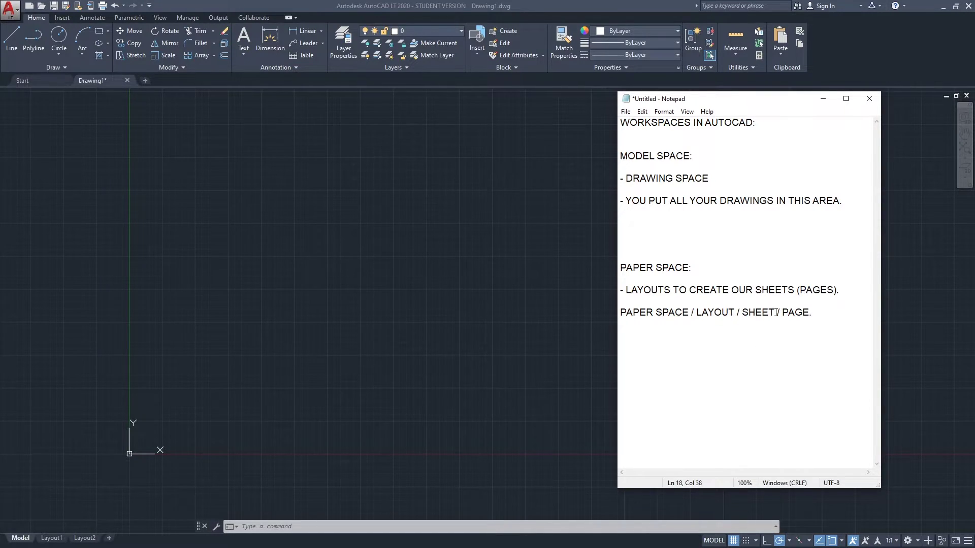
drag(773, 313, 745, 309)
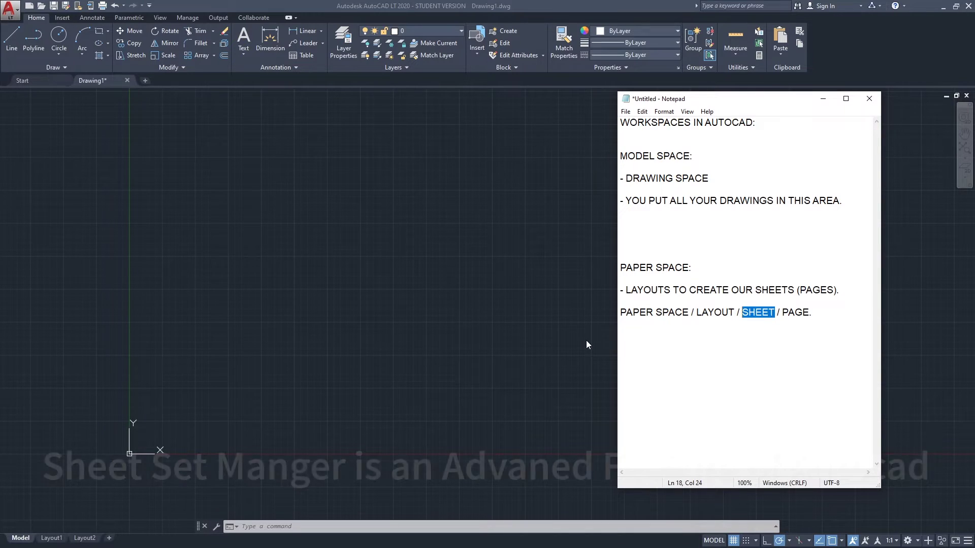
click(672, 314)
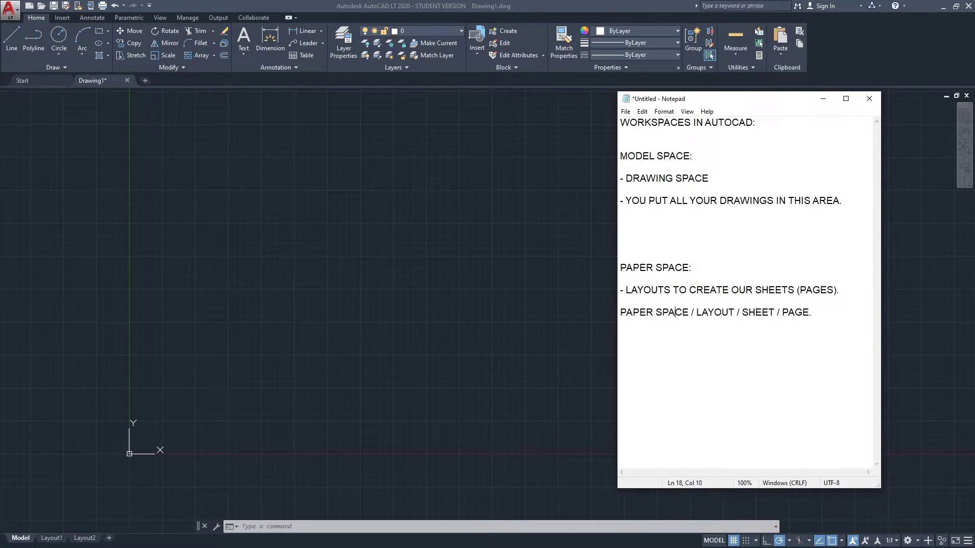
Step: Switch to AutoCAD and compare the model space with the Layout1 and Layout2 sheets
click(50, 539)
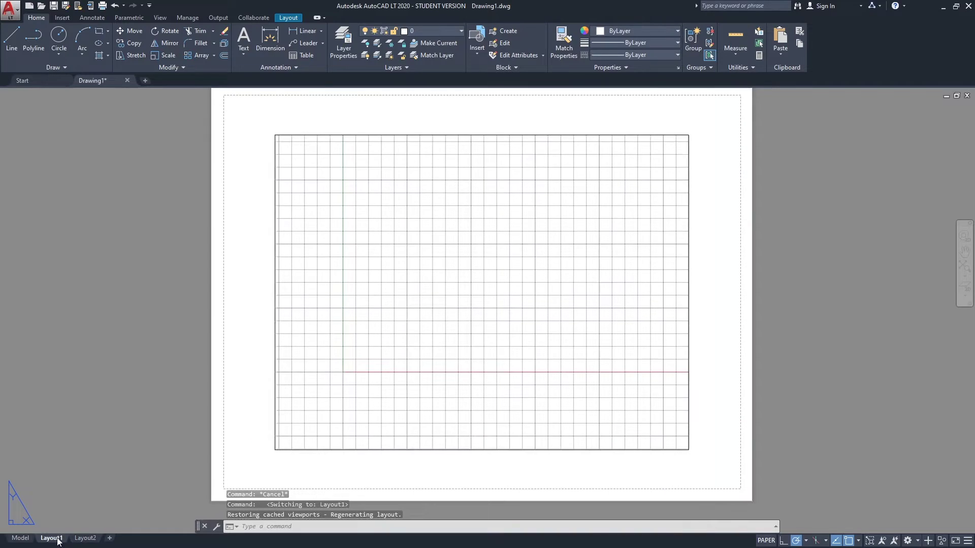
click(20, 538)
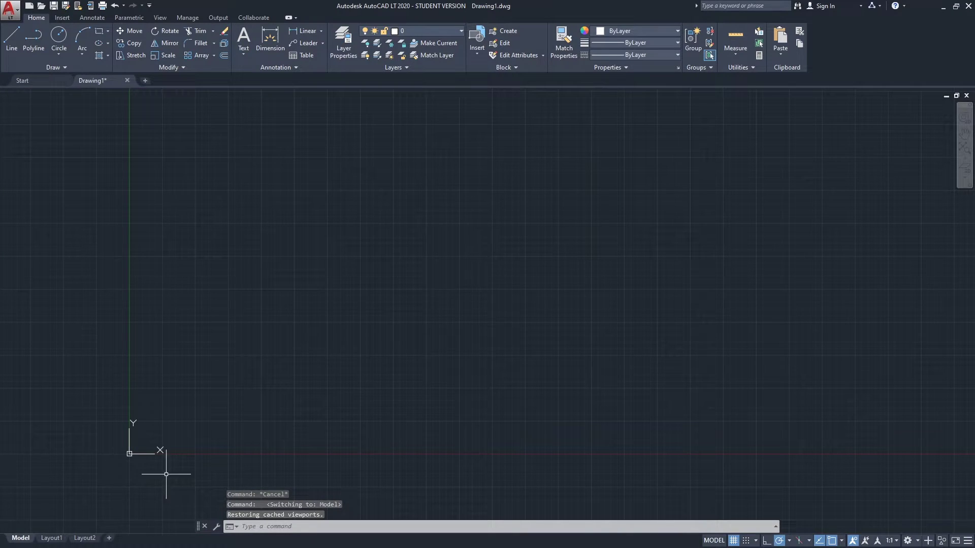
click(55, 539)
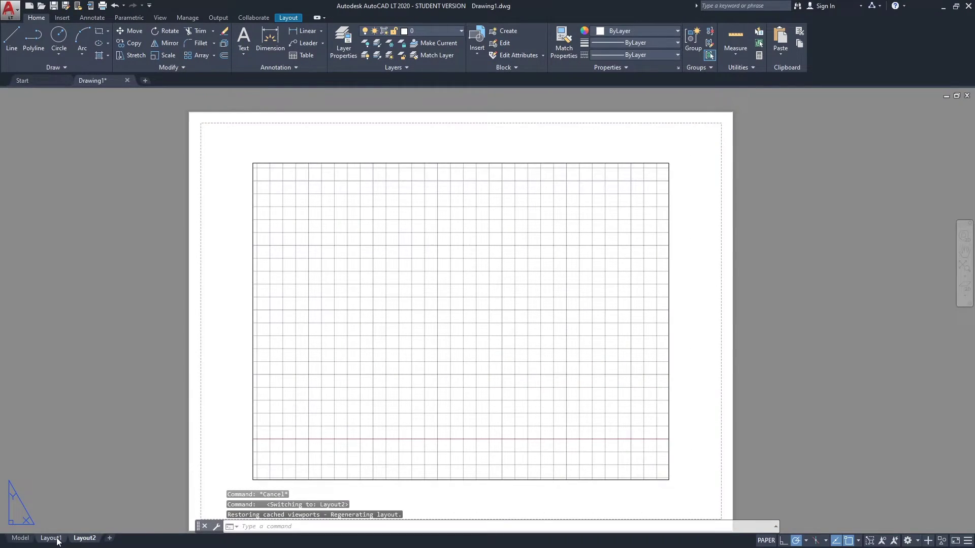
click(84, 539)
mouse_move(52, 541)
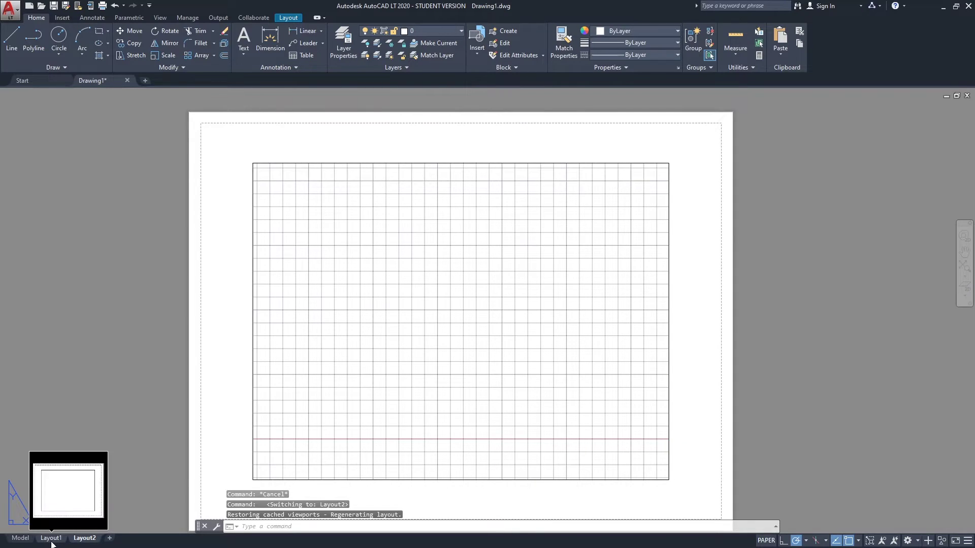
Step: Add four new layouts to the drawing after Layout2
click(111, 540)
click(144, 540)
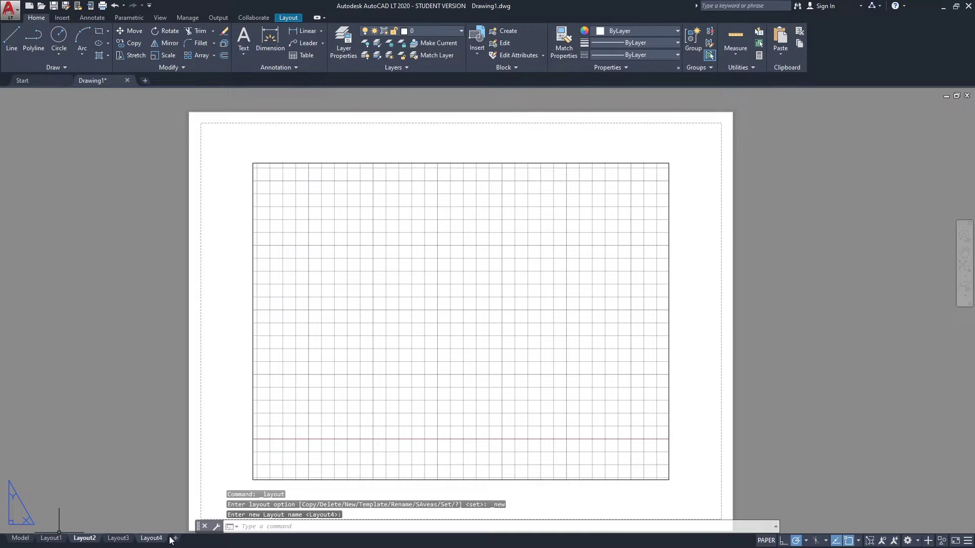
click(175, 539)
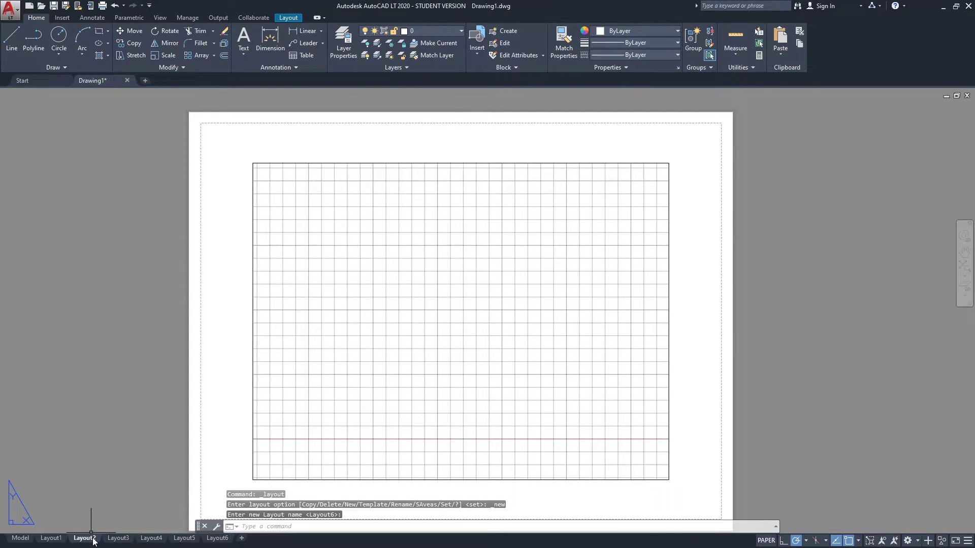
Step: Look through the Layout1 to Layout5 sheets to compare the separate pages
click(151, 539)
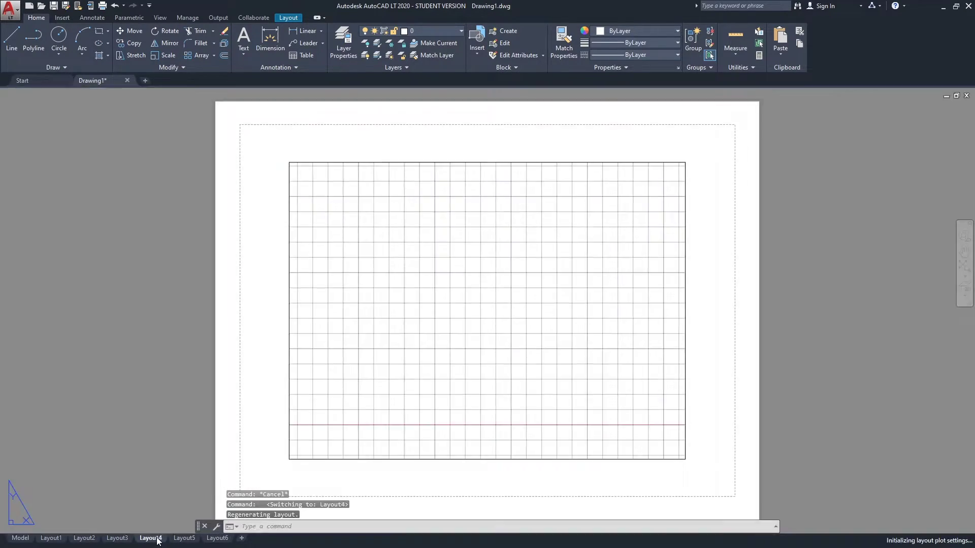
click(184, 539)
click(51, 539)
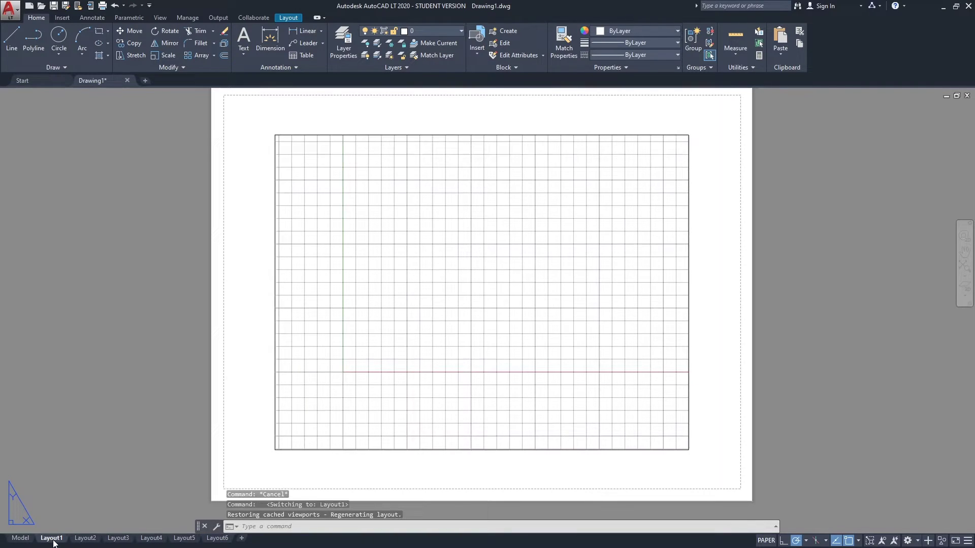
click(85, 539)
click(53, 539)
click(85, 539)
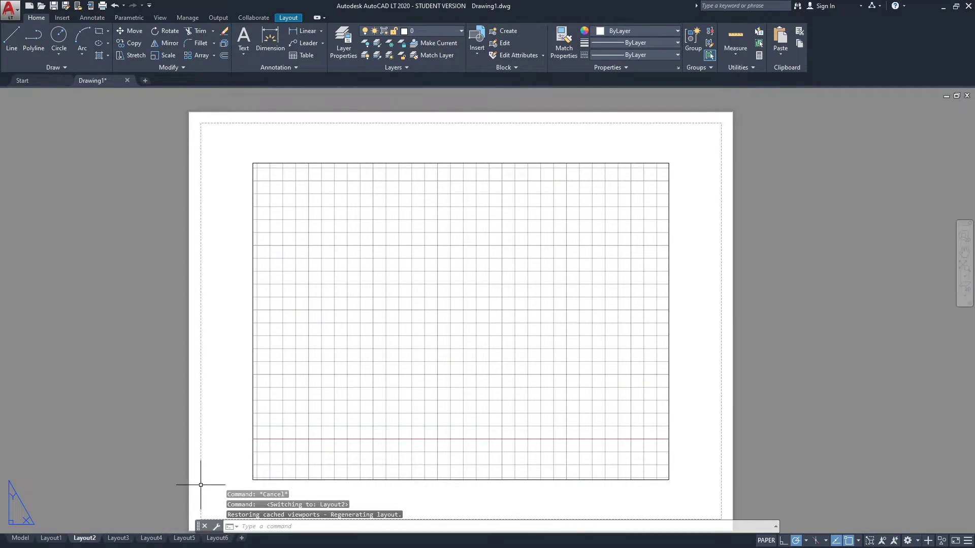
click(118, 538)
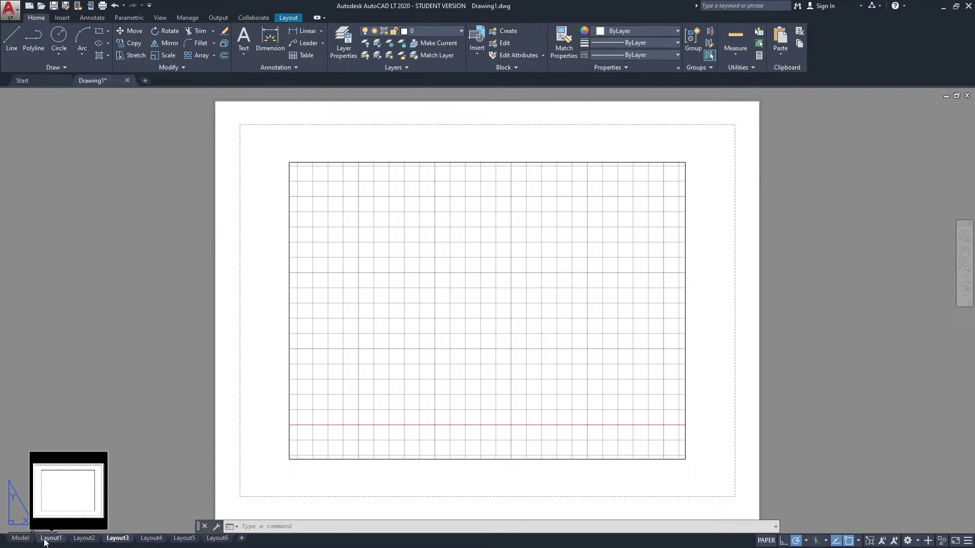
Step: Compare model space with the Layout1 and Layout2 sheets, finishing on Layout1
click(21, 539)
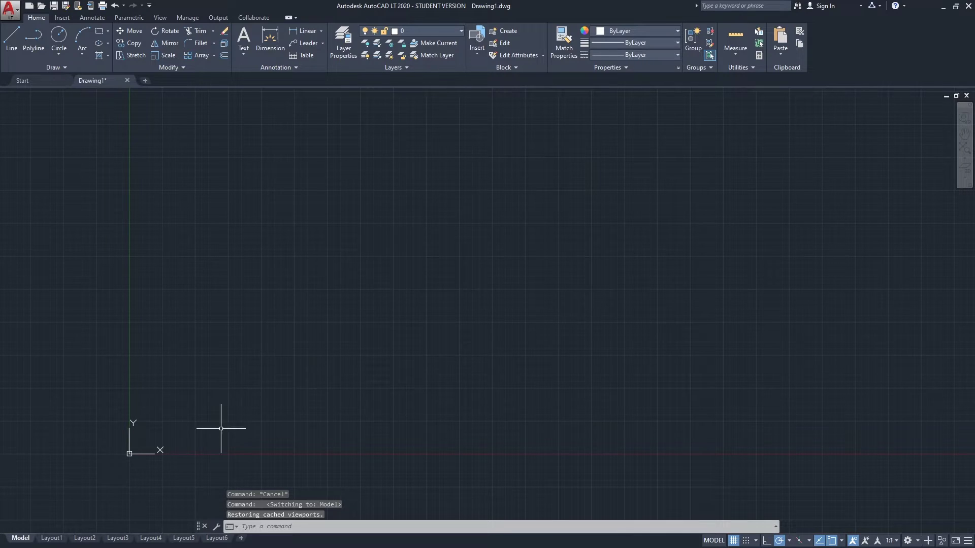
click(51, 539)
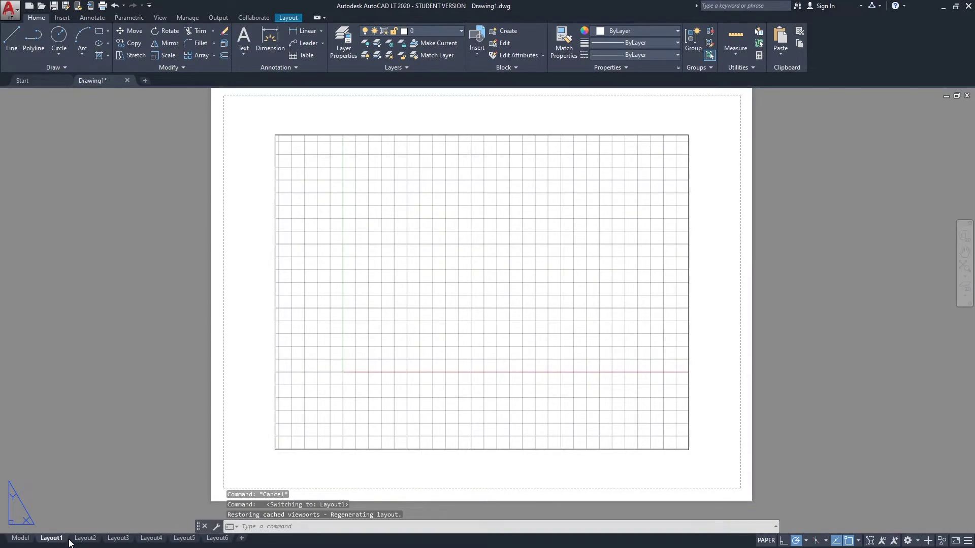
click(86, 539)
click(56, 540)
Step: Examine the viewport frame on the Layout1 sheet and return to model space
scroll(433, 167, down, 2)
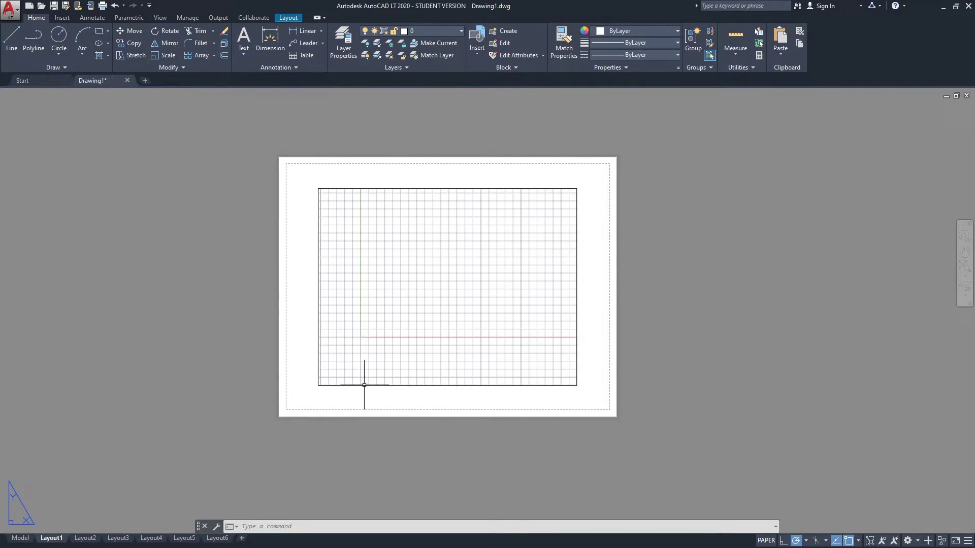
click(577, 211)
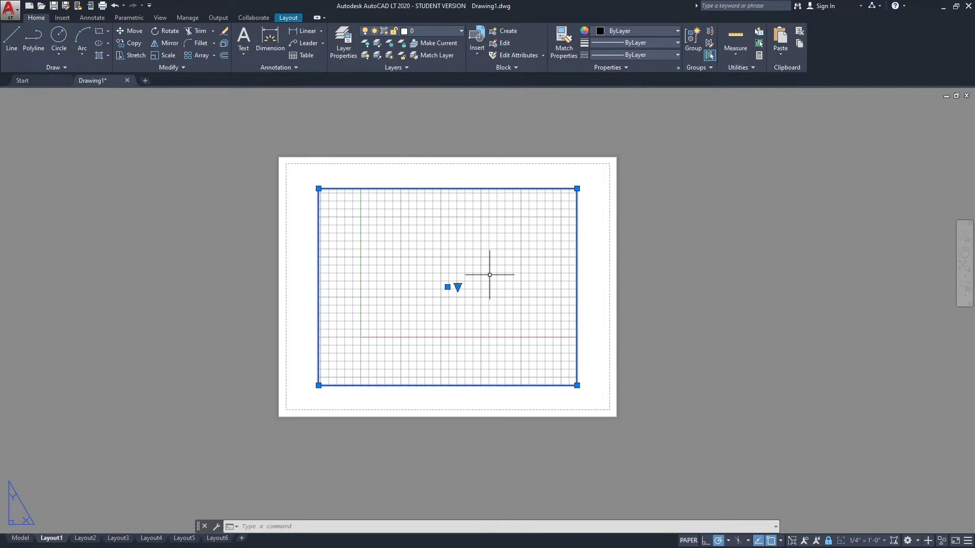
key(Escape)
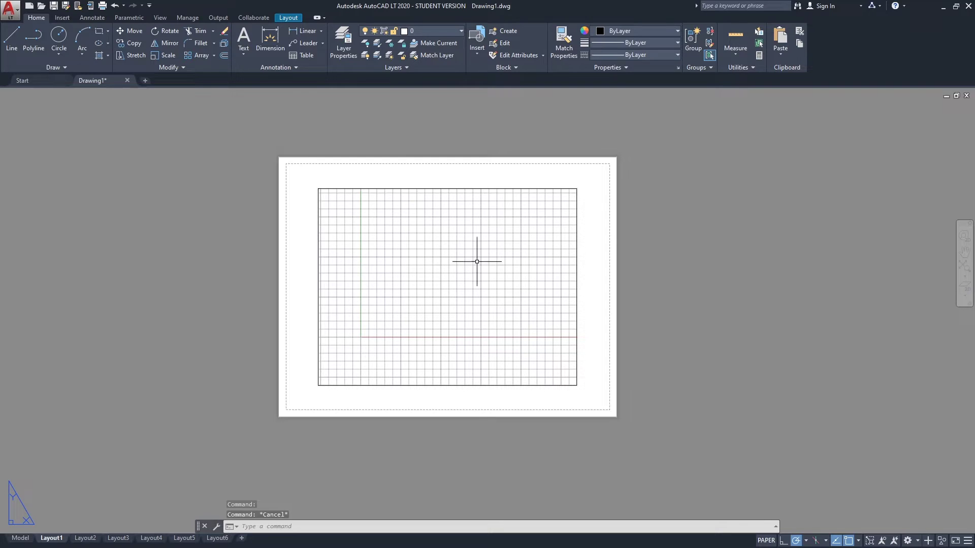
click(21, 538)
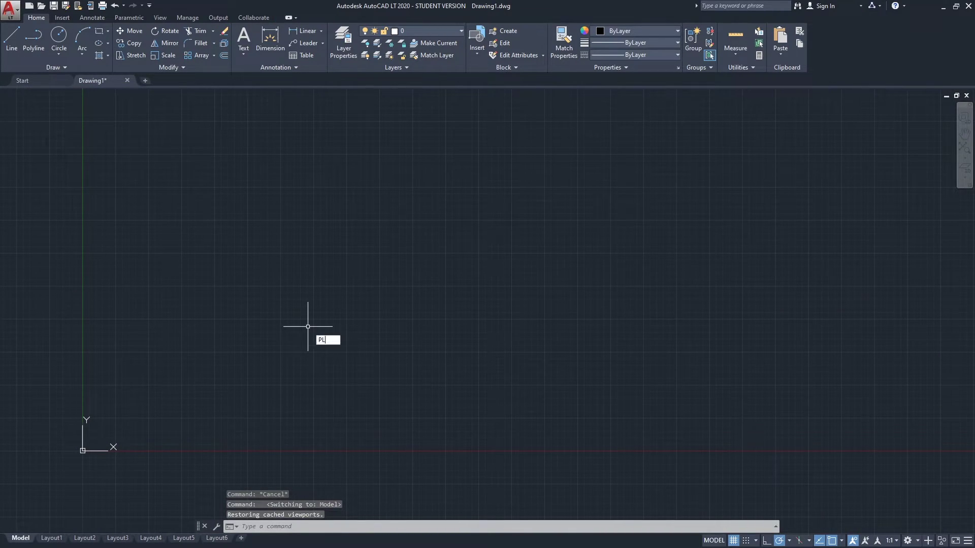
text(PL)
key(Return)
click(258, 359)
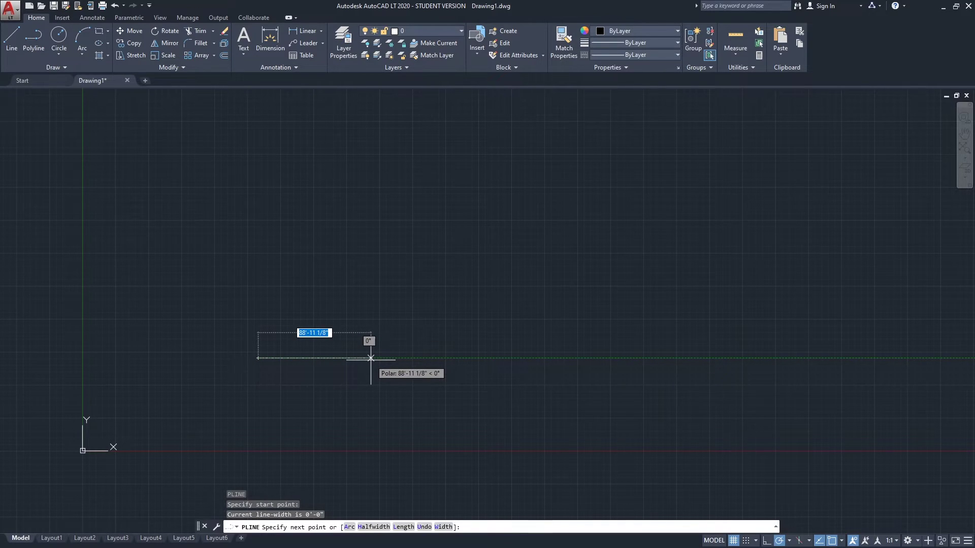
text(10')
key(Return)
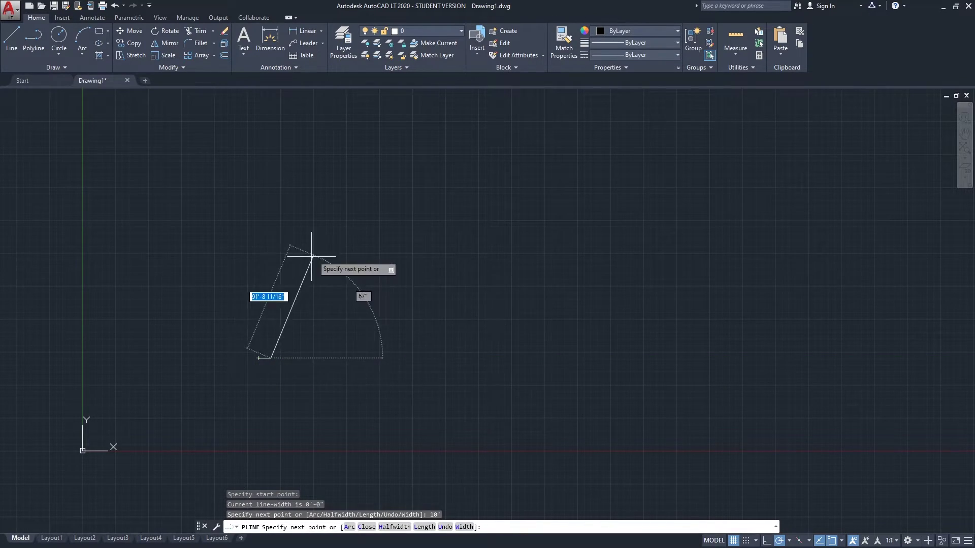
scroll(200, 337, up, 1)
scroll(257, 324, down, 1)
key(Escape)
click(236, 320)
click(298, 343)
text(E)
key(Return)
scroll(232, 365, down, 2)
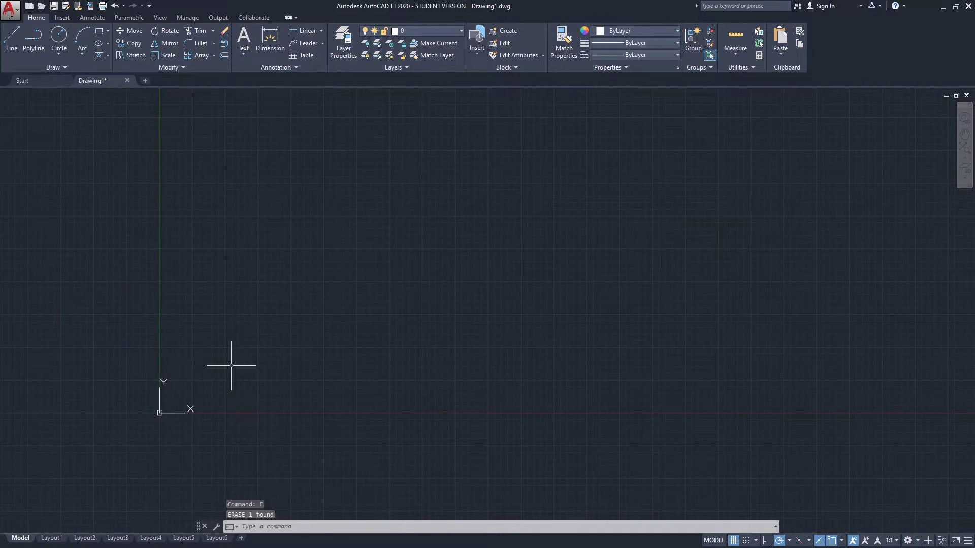
Step: Draw a closed square polyline with 10' sides in model space, up and to the right of the origin
scroll(157, 341, up, 2)
scroll(203, 325, up, 1)
text(P)
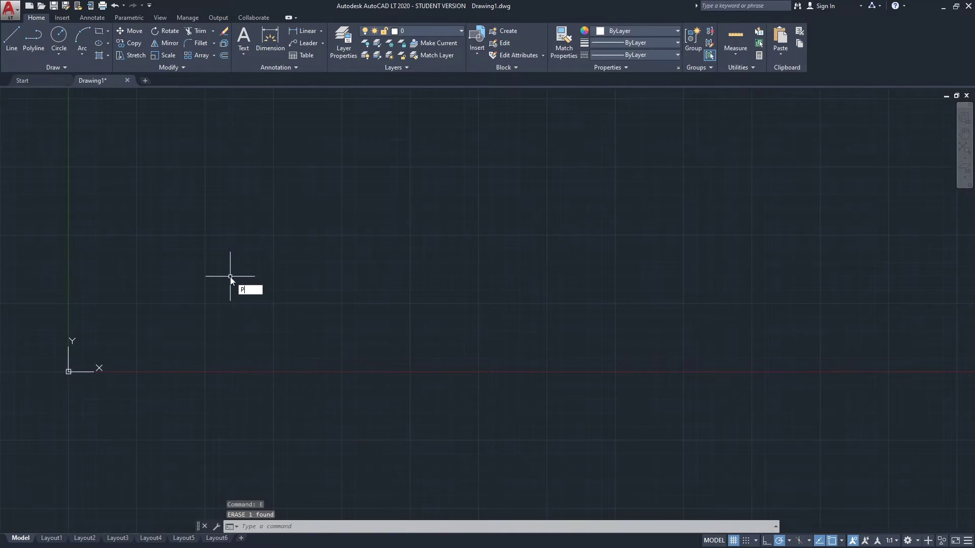
text(L)
key(Return)
click(290, 284)
text(10)
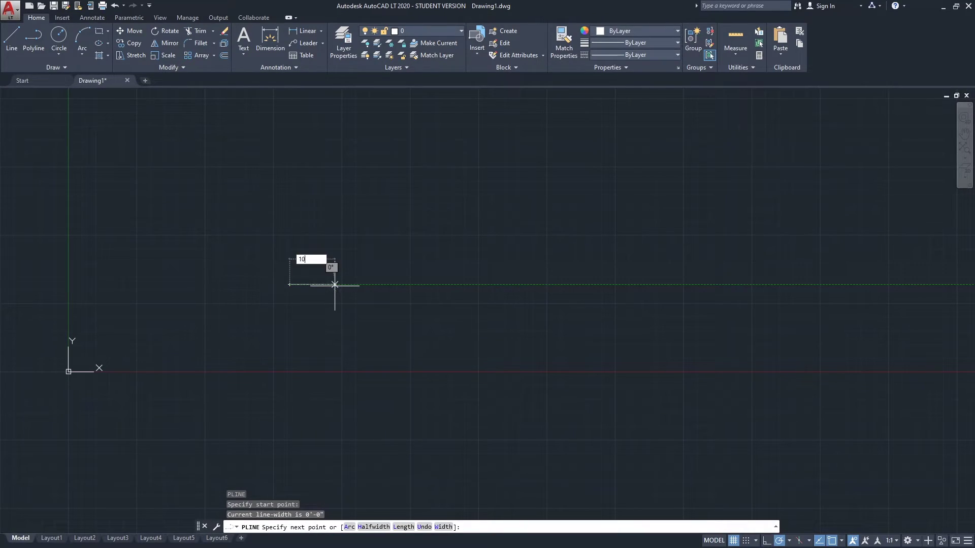
key(Return)
scroll(358, 270, down, 2)
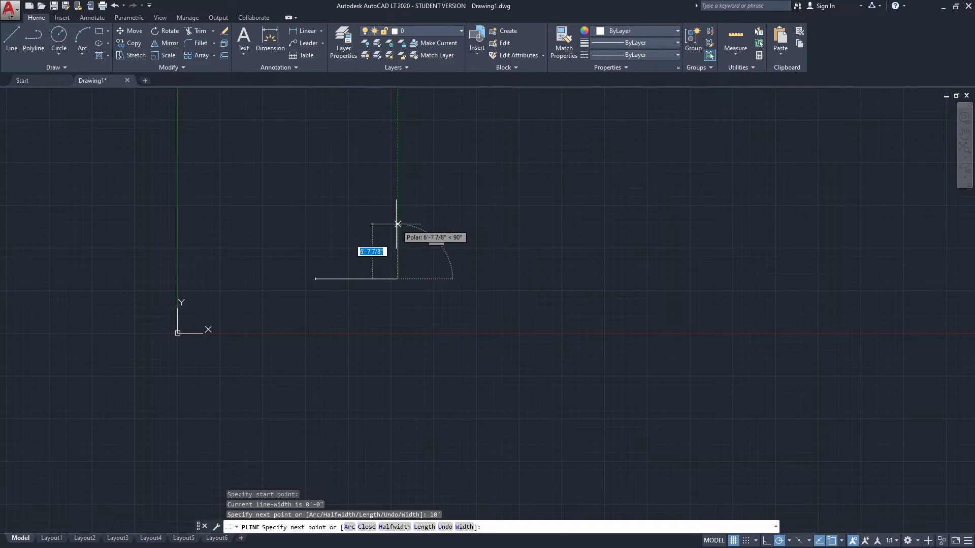
text(10)
key(Return)
scroll(371, 221, up, 1)
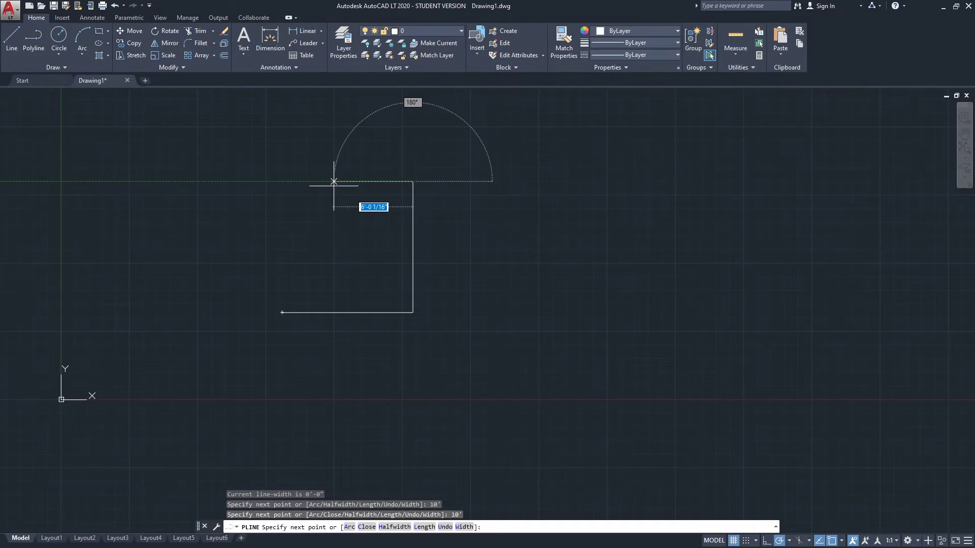
text(10)
key(Return)
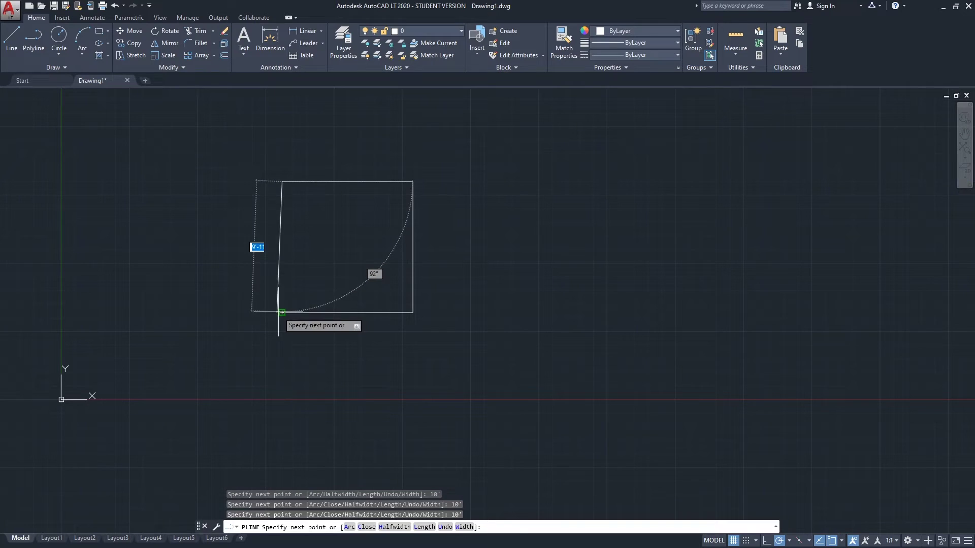
click(282, 311)
key(Return)
Step: Offset the square 6" inward to form the wall thickness
scroll(278, 178, up, 2)
text(o)
key(Return)
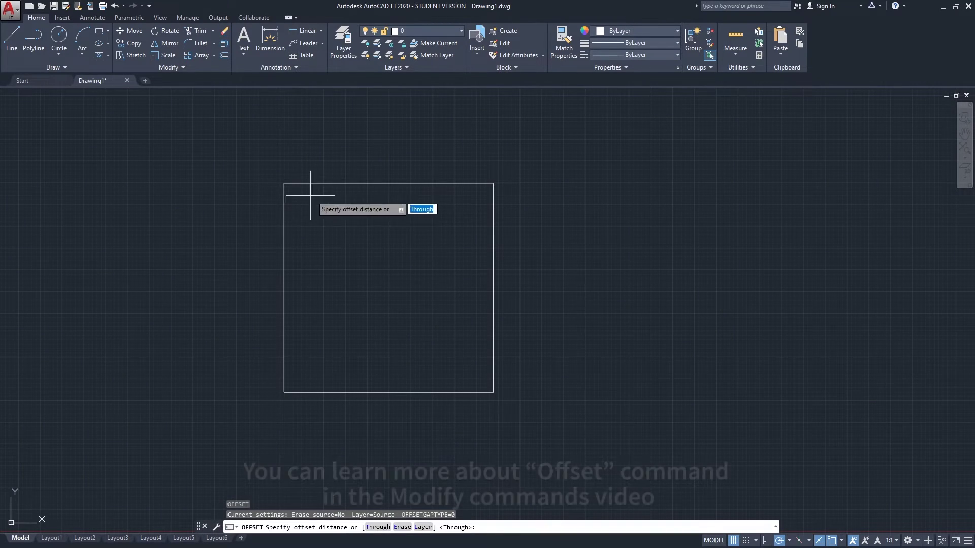
text(6)
key(Return)
click(410, 183)
click(304, 254)
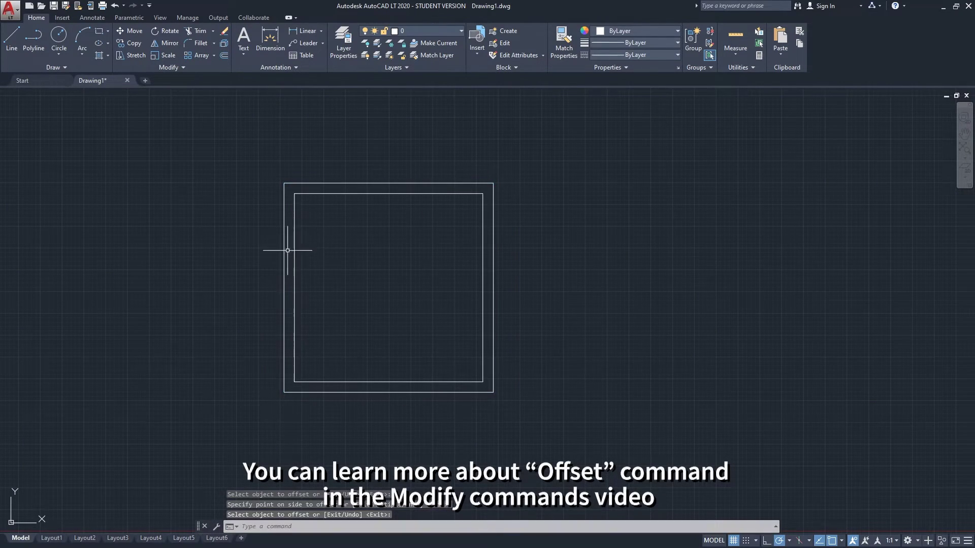
scroll(235, 287, down, 4)
key(Return)
Step: Draw a closed rectangular polyline 8' high above the square plan, aligned with the plan's outer width
scroll(218, 298, up, 2)
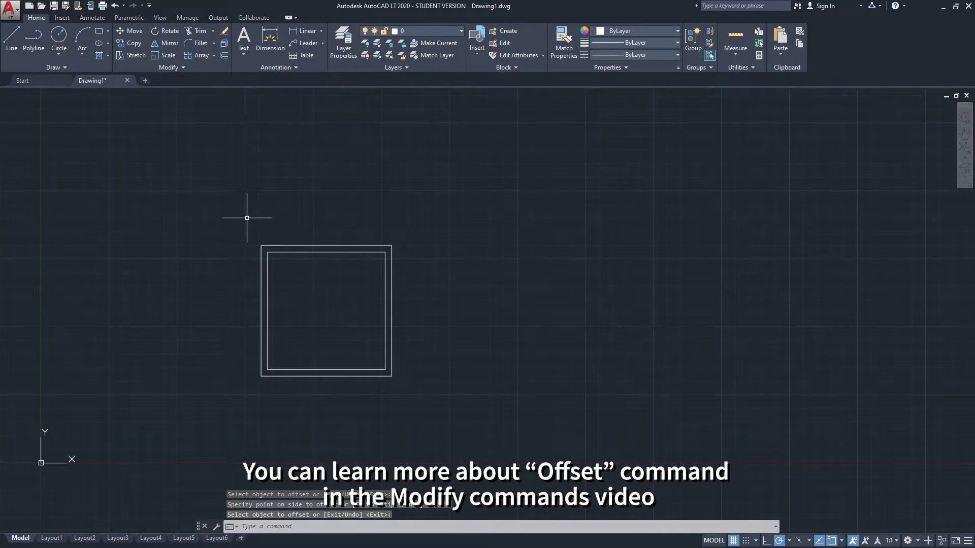
middle_drag(247, 218, 261, 297)
text(l)
key(Return)
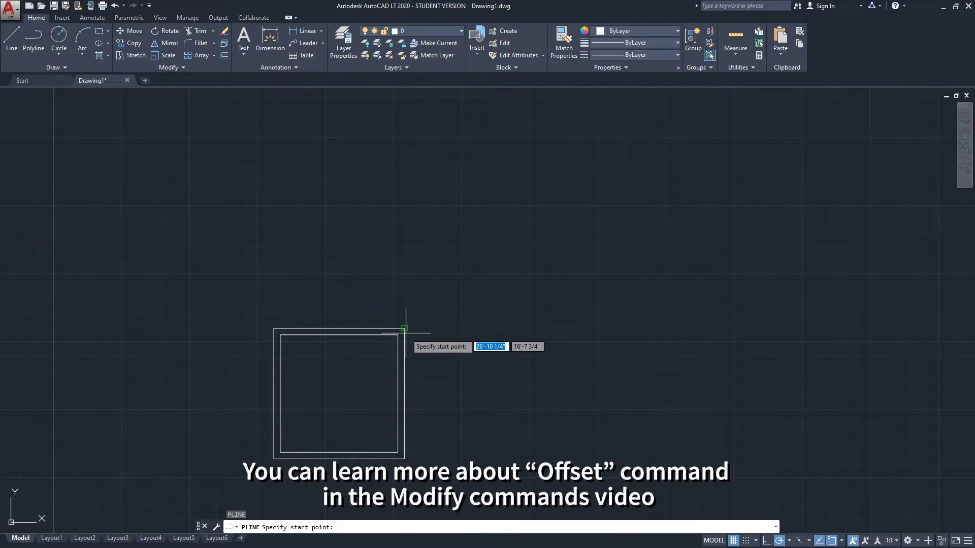
click(404, 164)
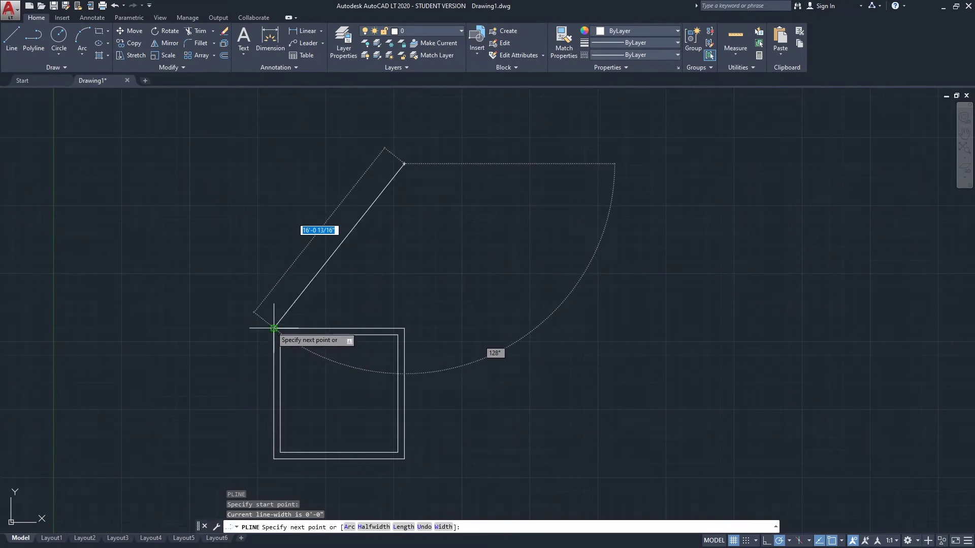
click(259, 163)
scroll(264, 188, down, 2)
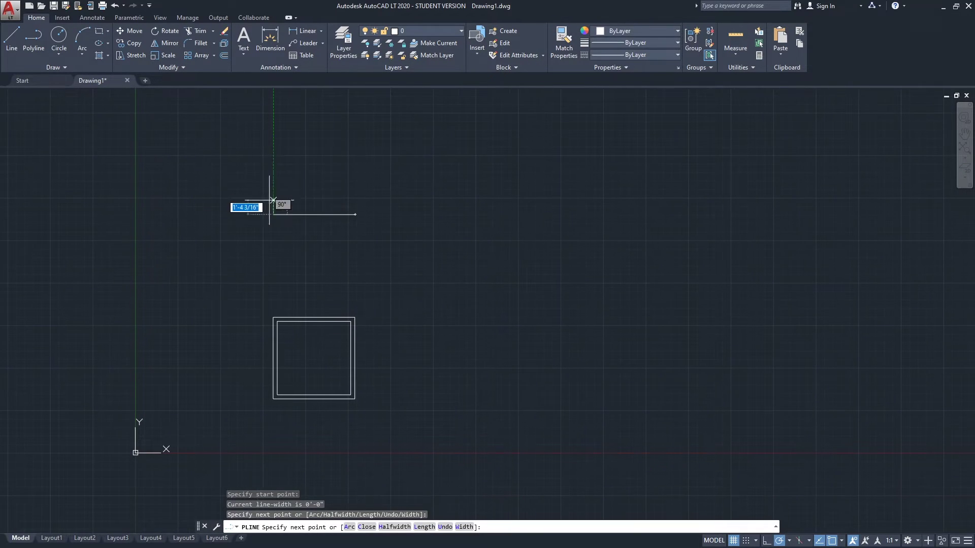
text(1)
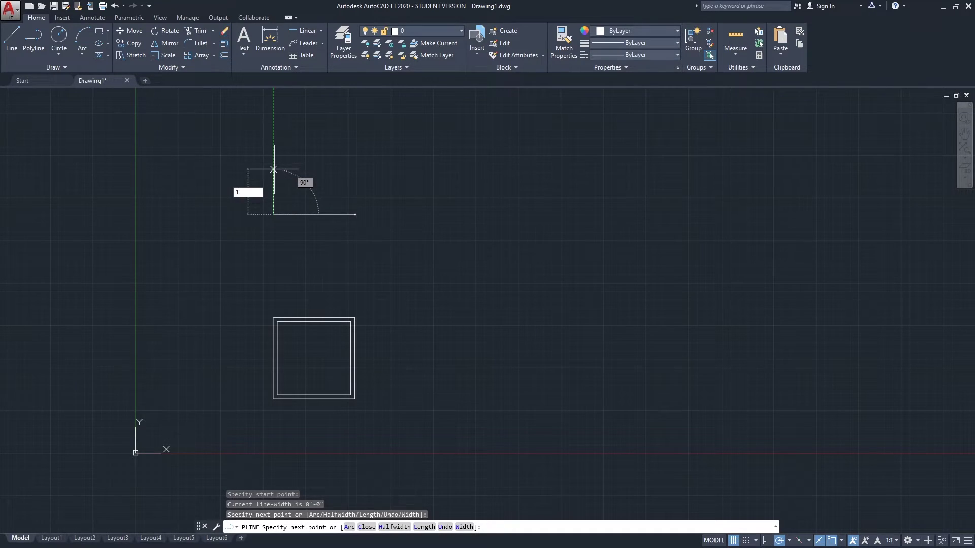
text(0'8')
key(Return)
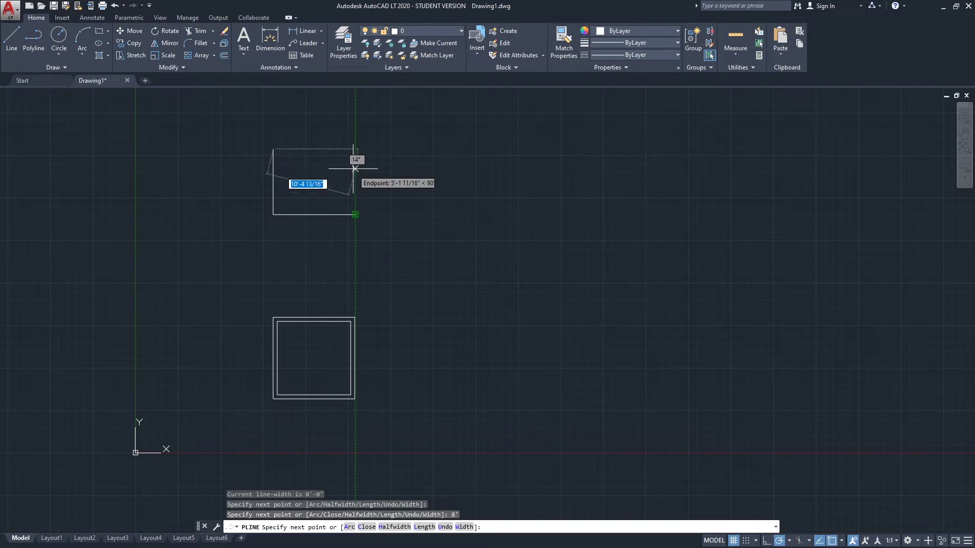
click(354, 149)
click(354, 215)
key(Return)
scroll(279, 198, up, 2)
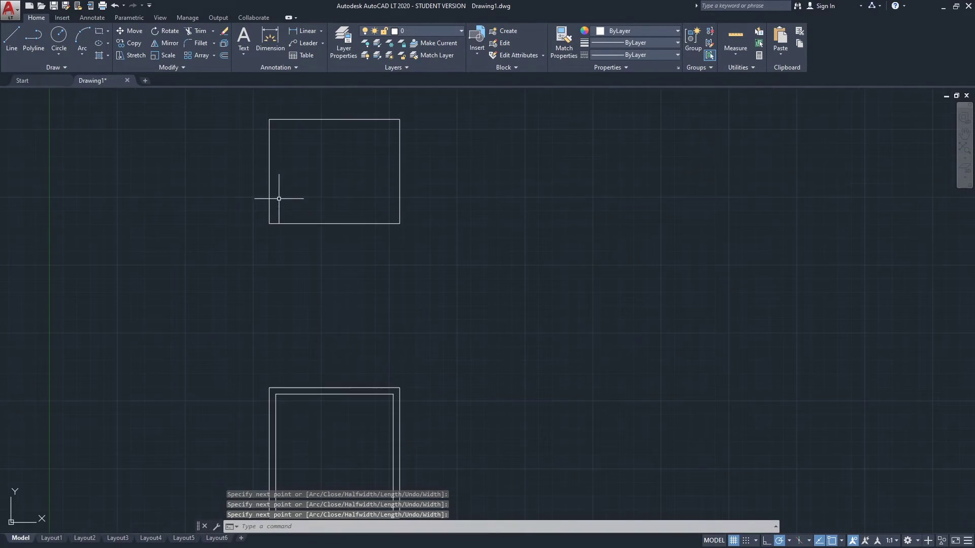
scroll(327, 286, down, 4)
scroll(307, 312, up, 2)
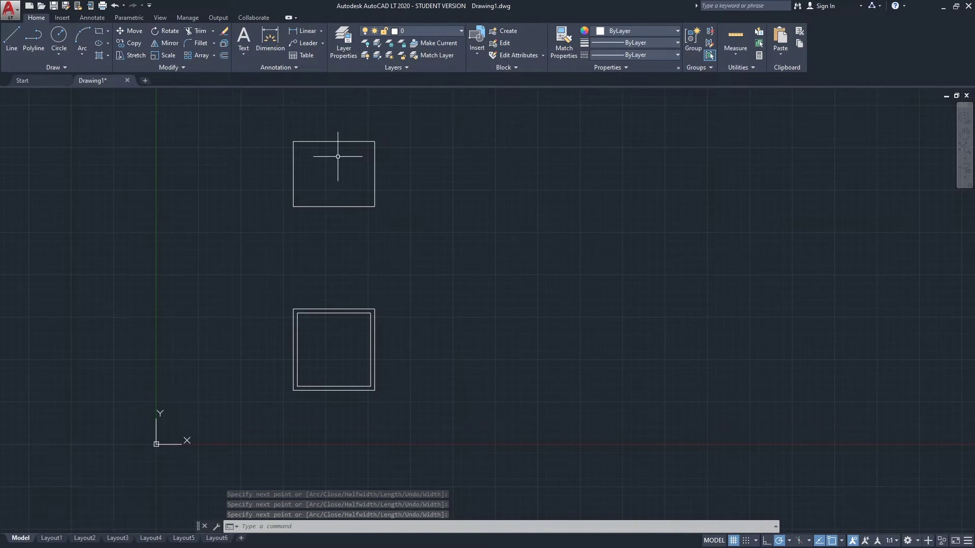
scroll(339, 151, up, 4)
scroll(343, 180, down, 4)
scroll(349, 413, up, 4)
middle_drag(372, 416, 423, 373)
text(pl)
key(Return)
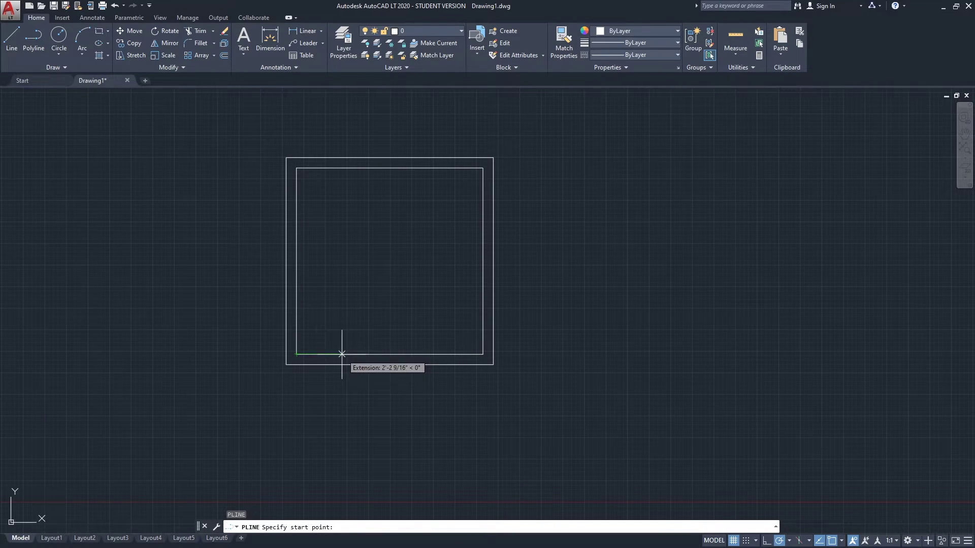
click(315, 356)
key(Escape)
Step: Draw a line across the plan's bottom wall, 2' from the outer lower-left corner
scroll(300, 363, up, 4)
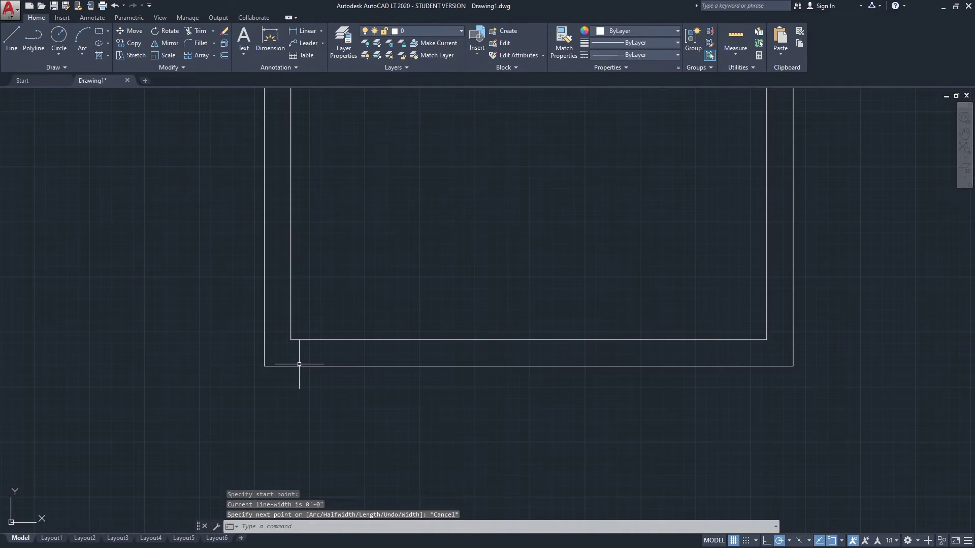
text(l)
key(Return)
text(2)
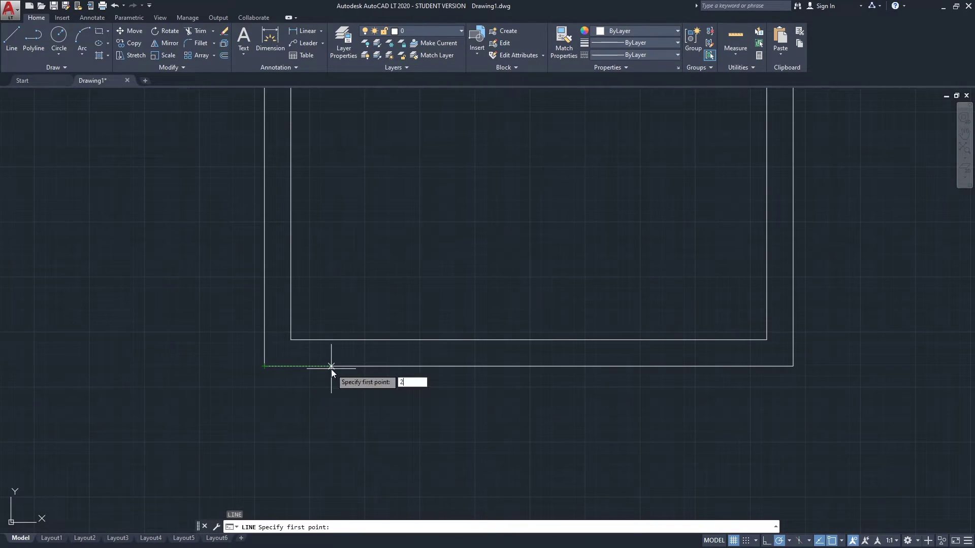
text(')
key(Return)
click(370, 340)
key(Return)
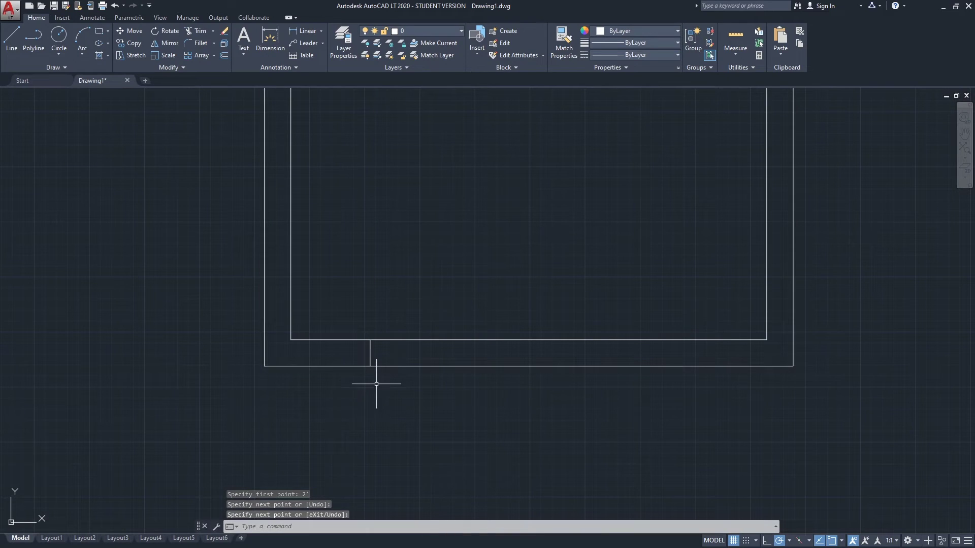
Step: Draw a second line across the bottom wall, 2' to the right of the first one
key(Return)
text(2)
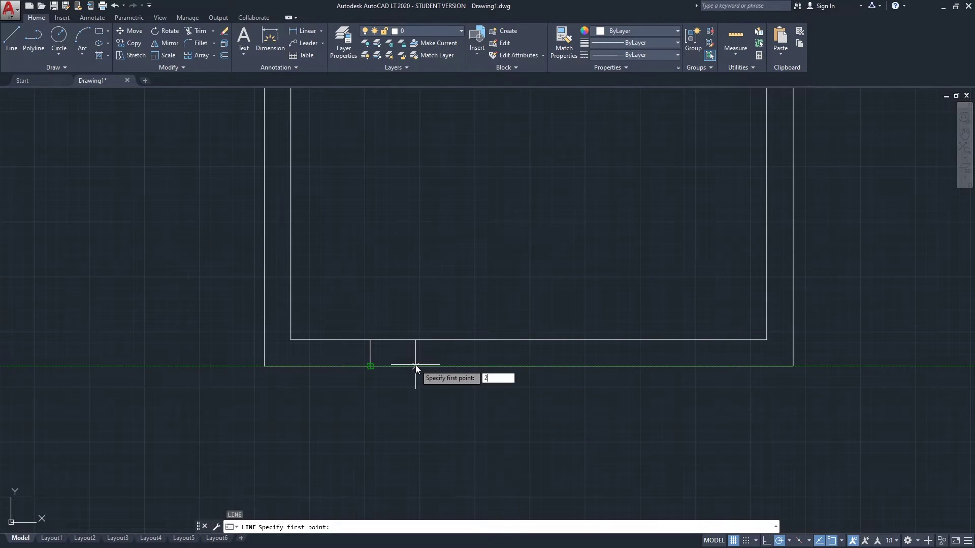
text(')
key(Return)
click(475, 340)
key(Return)
scroll(451, 326, down, 5)
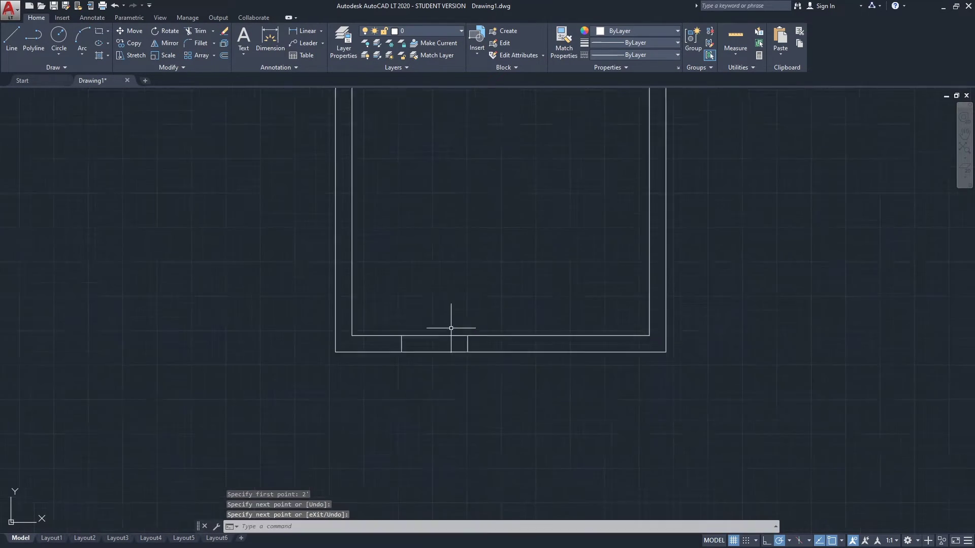
scroll(427, 387, down, 2)
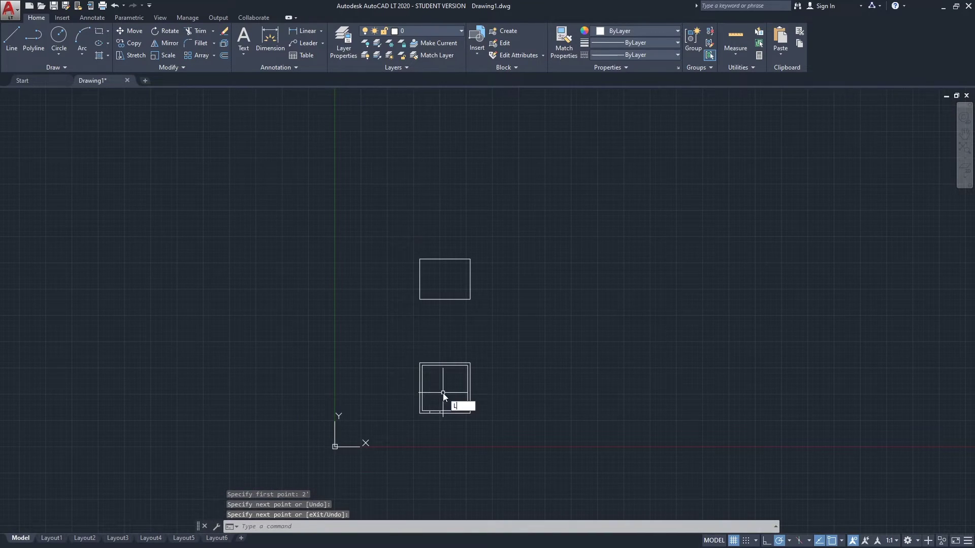
Step: Draw a vertical line across the full height of the elevation rectangle, aligned with the left opening line in the plan's bottom wall
key(Return)
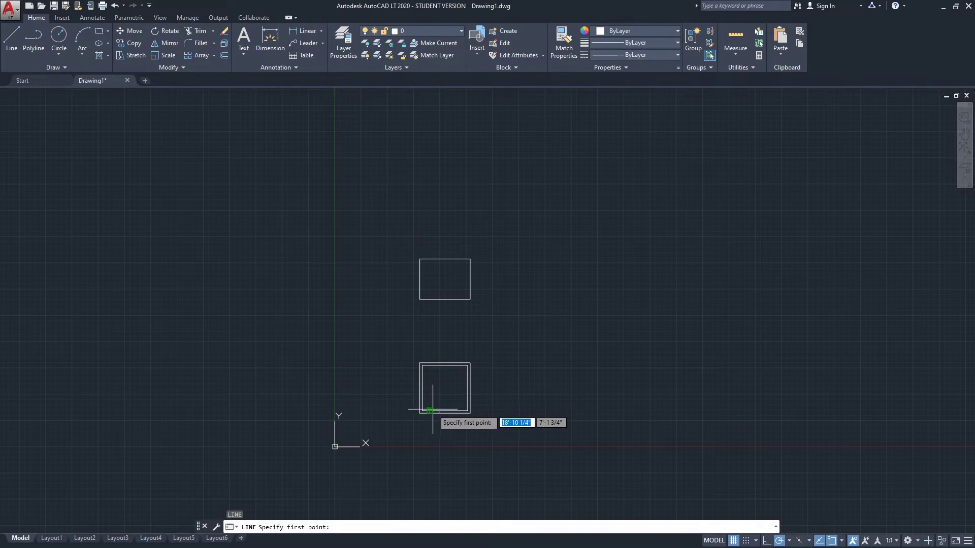
click(433, 299)
click(430, 259)
scroll(432, 277, up, 6)
key(Return)
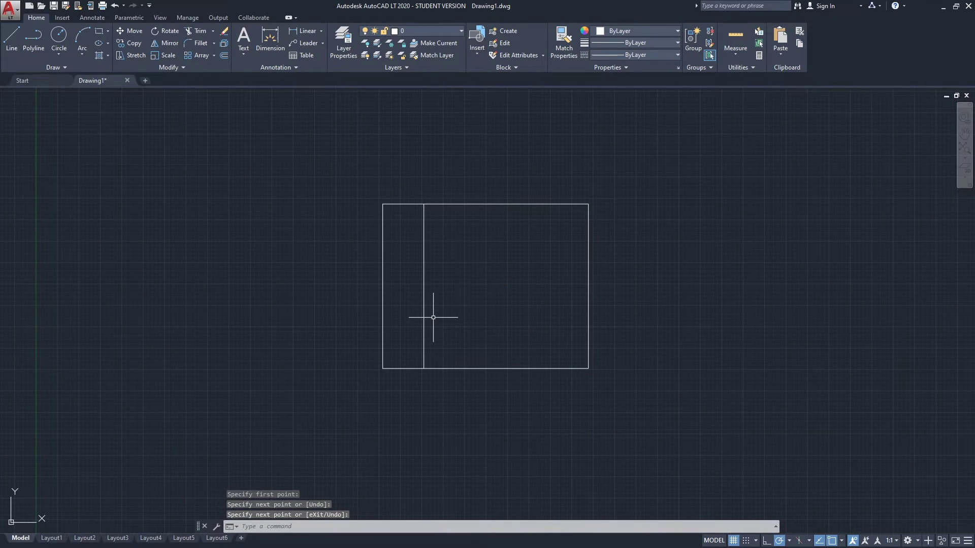
Step: Copy the elevation's vertical line 2' to the right
click(436, 301)
text(C)
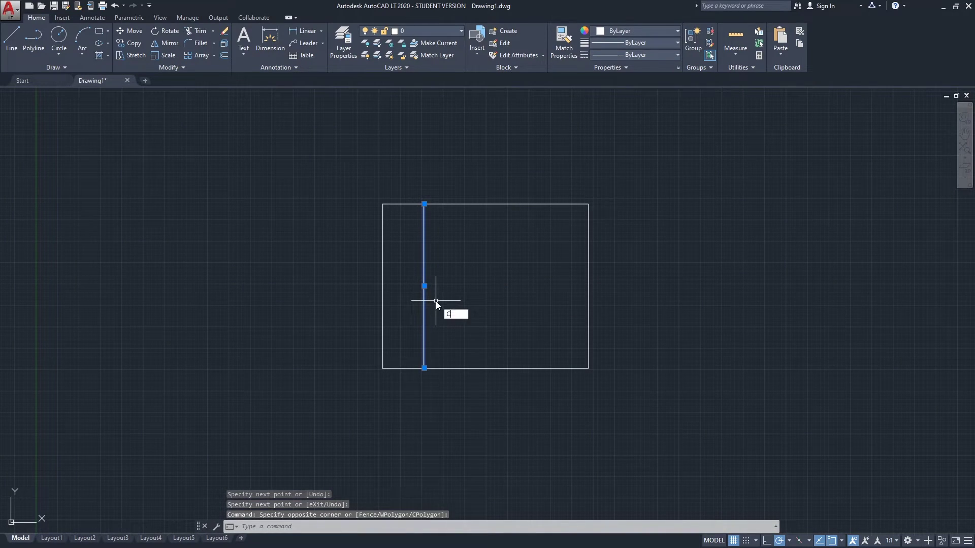
text(o)
key(Return)
click(443, 298)
text(2')
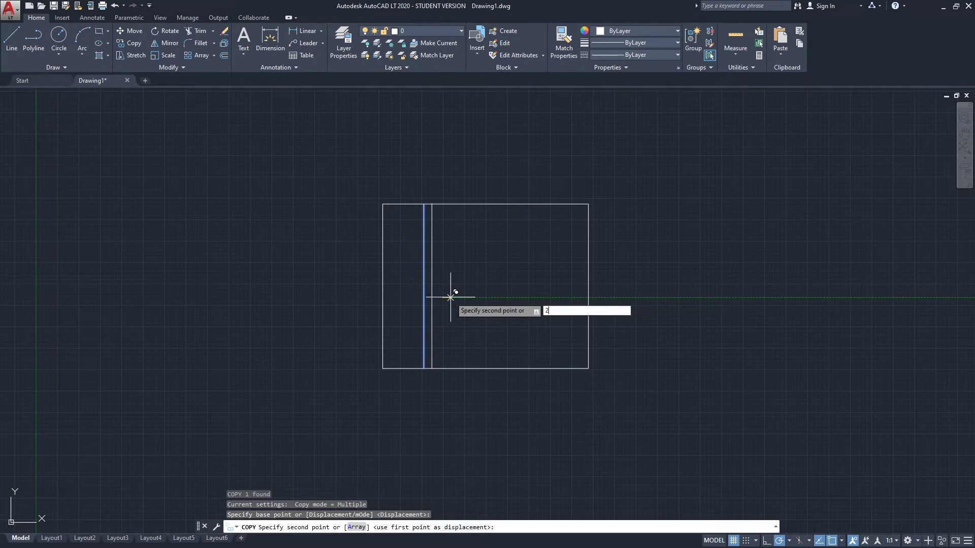
key(Return)
key(Return)
Step: Draw a 24" horizontal line between the two vertical lines, 24" below the top of the elevation
text(l)
key(Return)
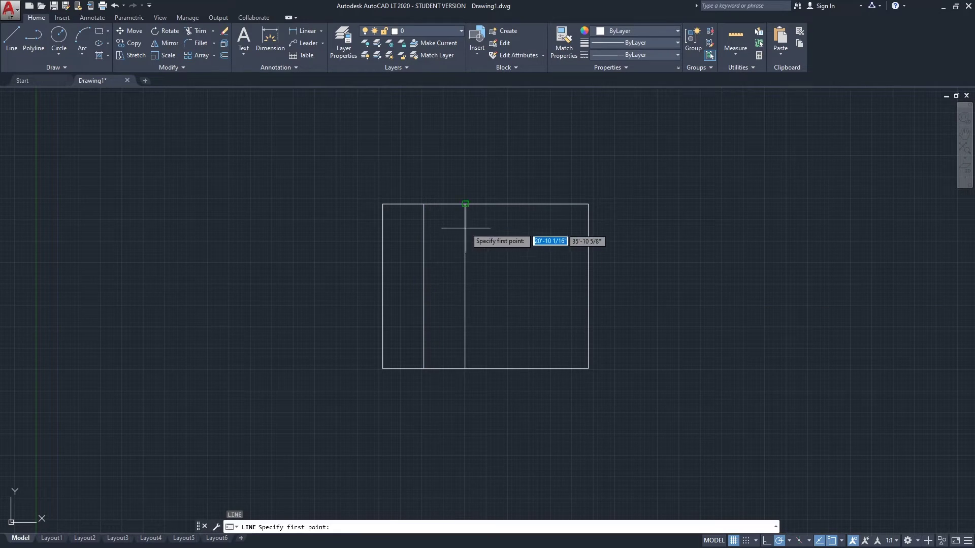
text(24)
key(Return)
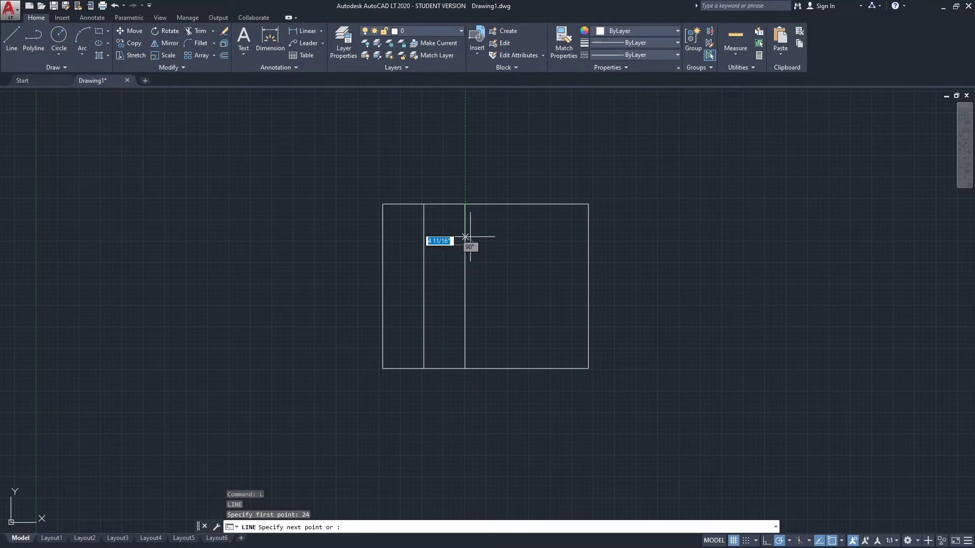
text(24)
key(Return)
key(Return)
Step: Draw a second horizontal line between the two vertical lines, 24" above the bottom of the elevation
key(Return)
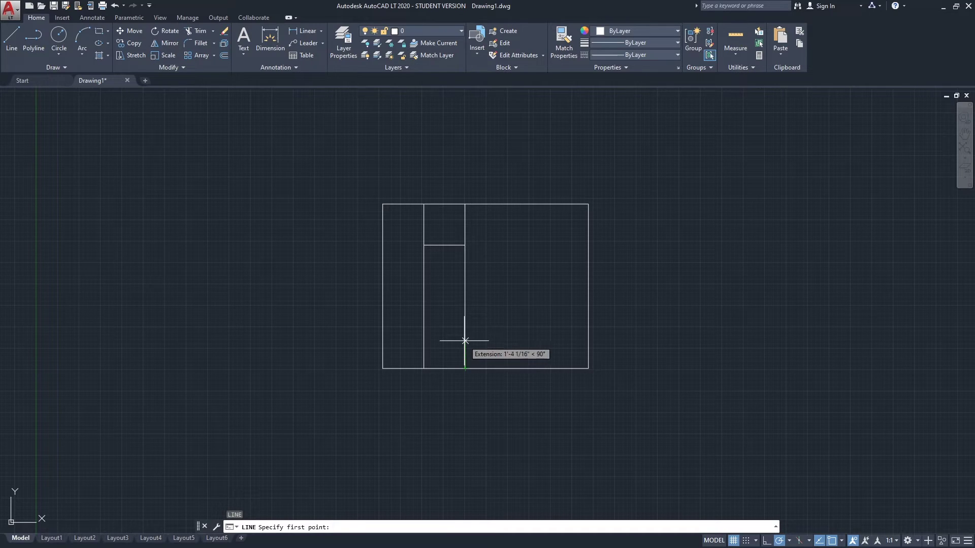
text(24)
key(Return)
click(425, 329)
key(Return)
Step: Shorten the upper ends of both vertical lines to meet the upper horizontal line
click(468, 224)
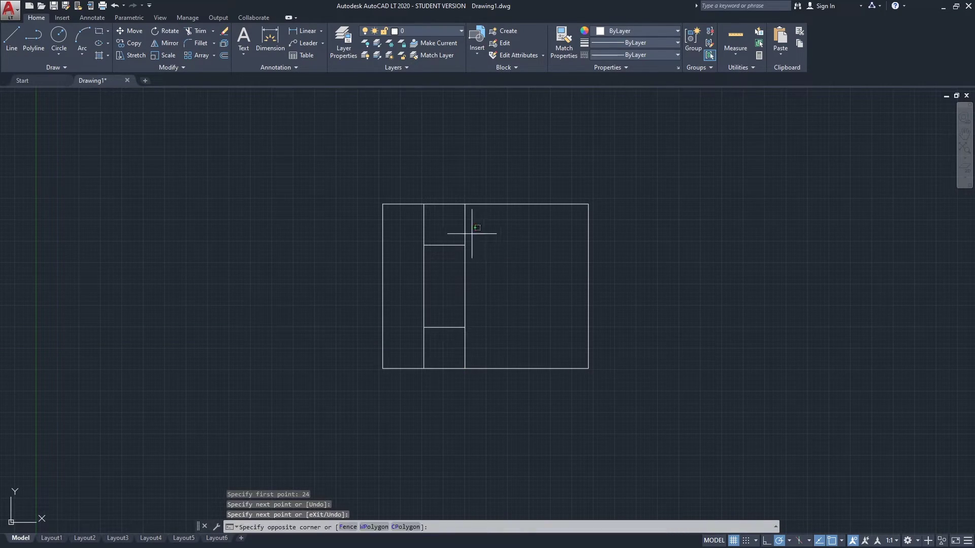
click(463, 211)
click(466, 203)
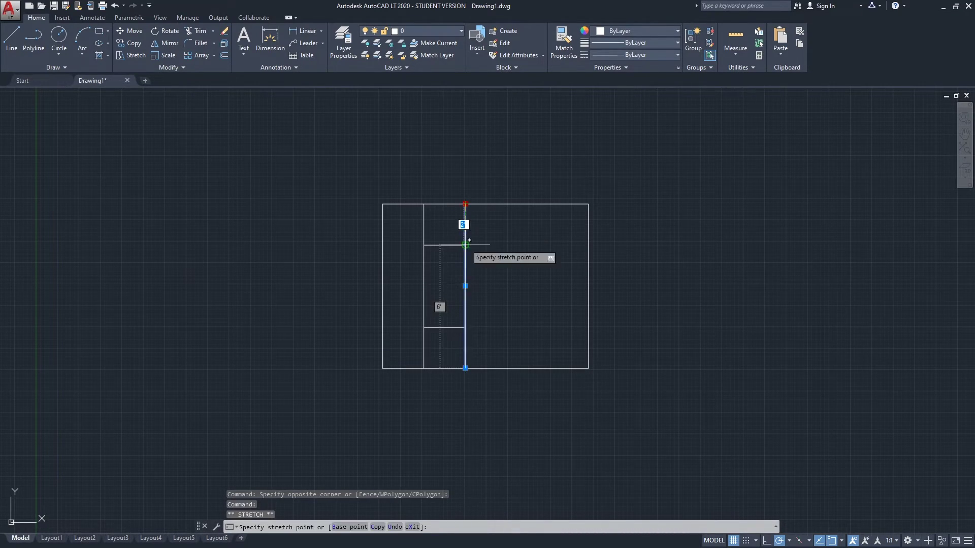
key(Escape)
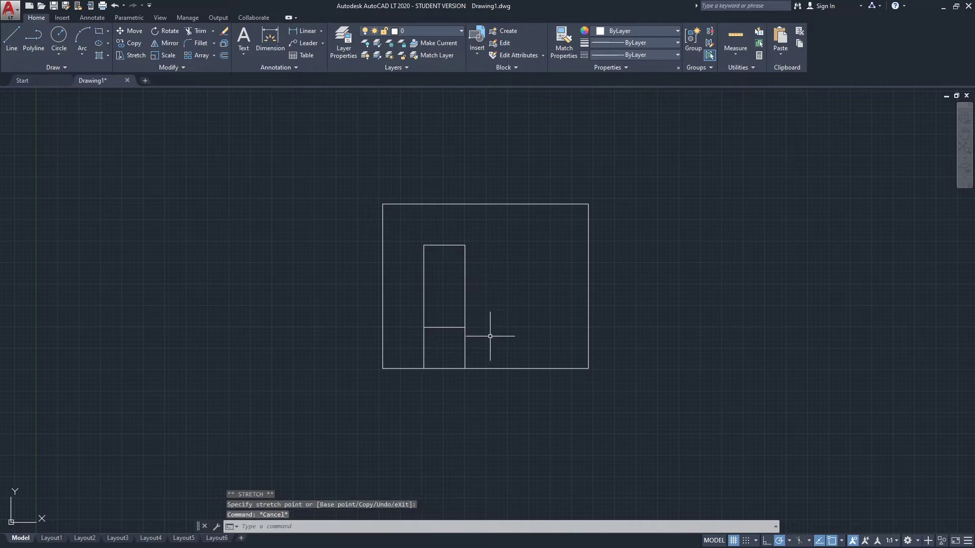
Step: Shorten the lower ends of both vertical lines to the lower horizontal line, closing the window outline
click(497, 333)
click(408, 350)
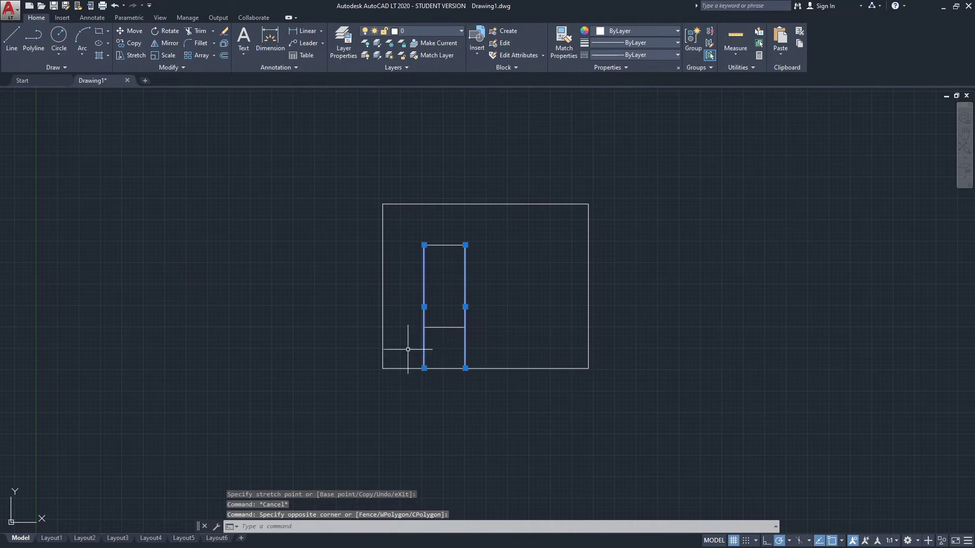
click(465, 368)
click(466, 327)
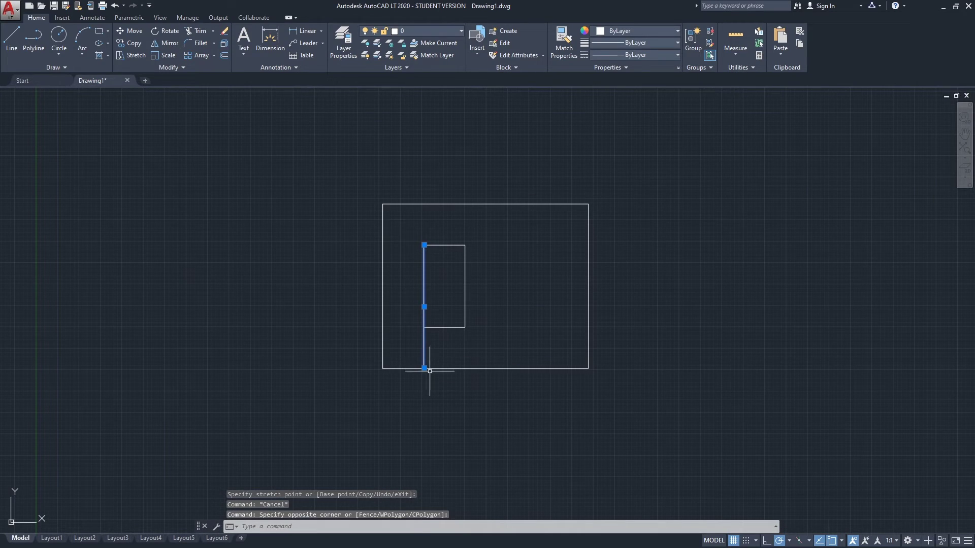
click(424, 367)
click(424, 327)
key(Escape)
Step: Unlock the viewport on Layout1, center the room plan in it and lock the viewport again
scroll(424, 327, down, 6)
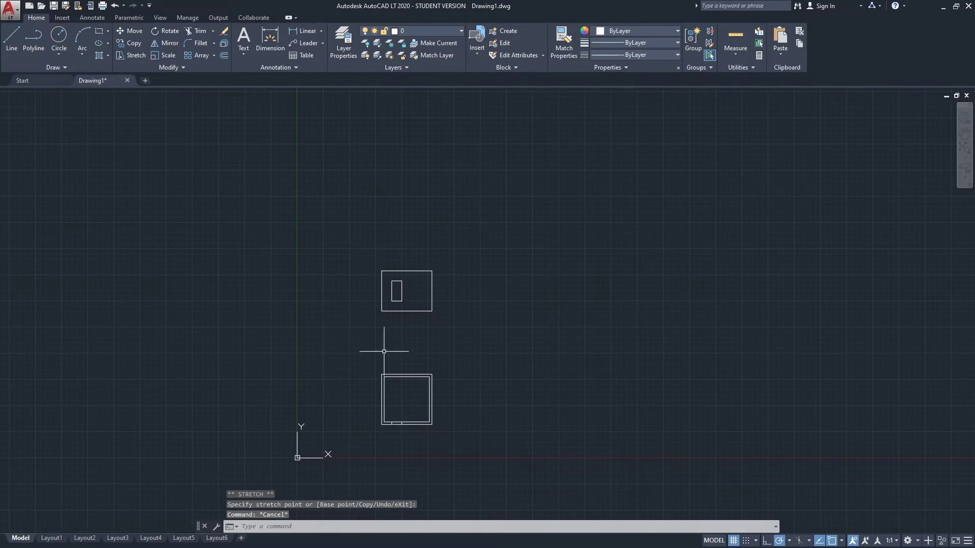
scroll(433, 235, up, 2)
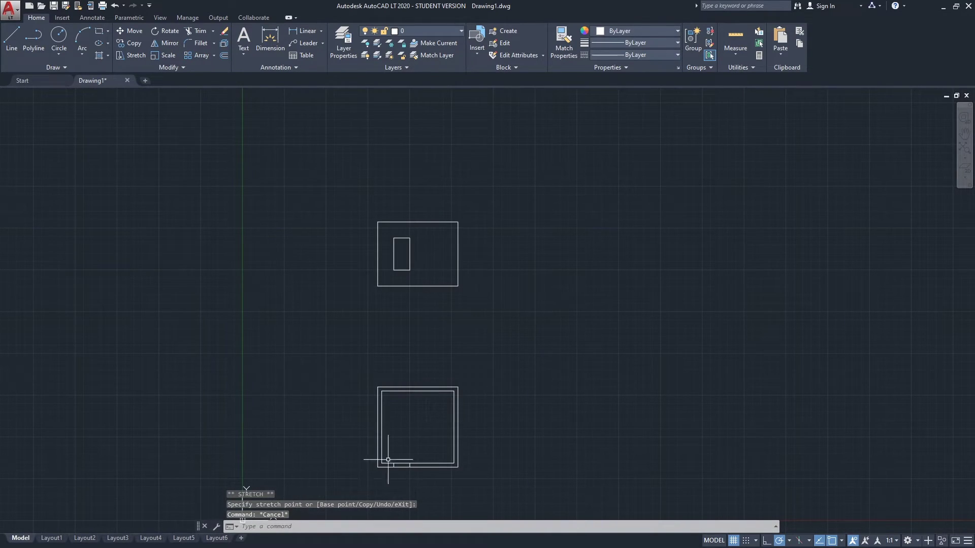
mouse_move(388, 460)
middle_down()
mouse_move(294, 453)
mouse_move(281, 438)
middle_up()
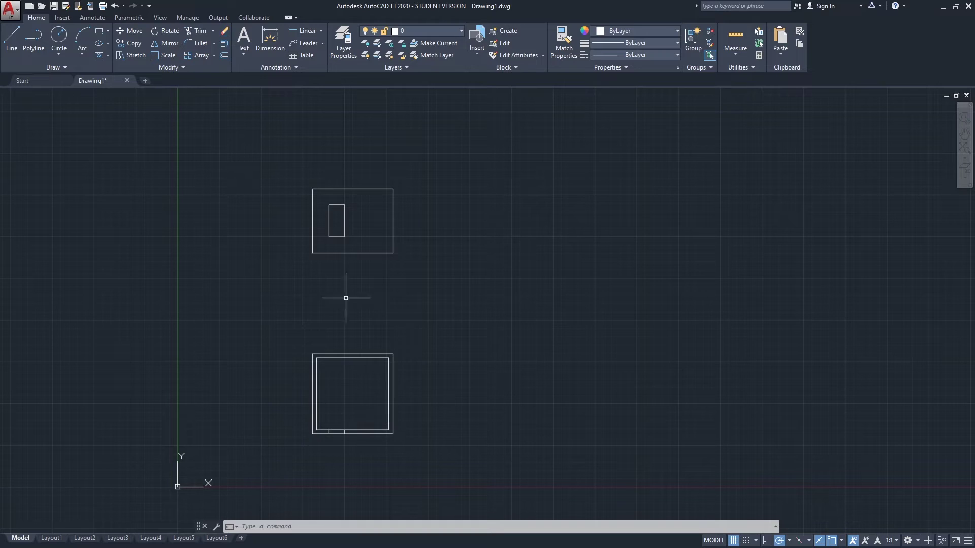
click(51, 538)
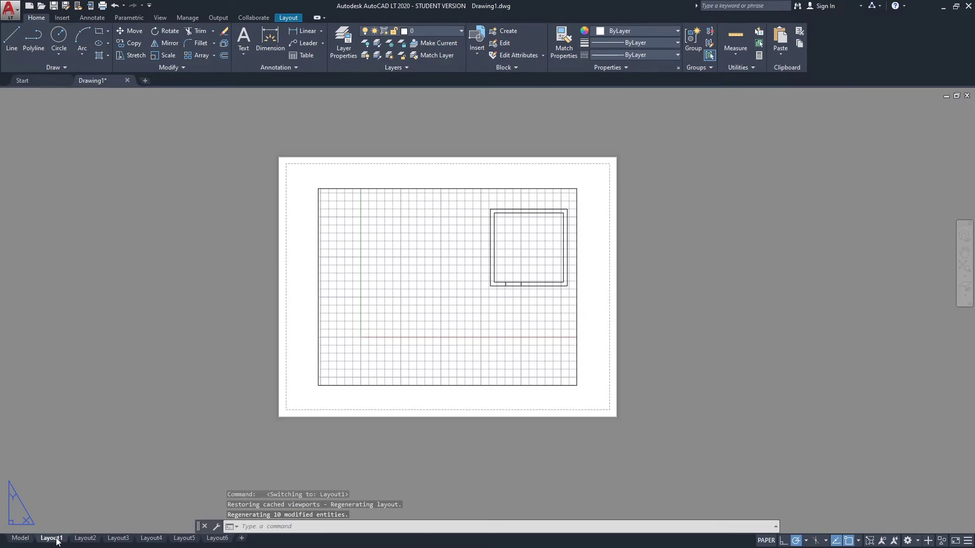
double_click(411, 275)
middle_drag(448, 272, 411, 274)
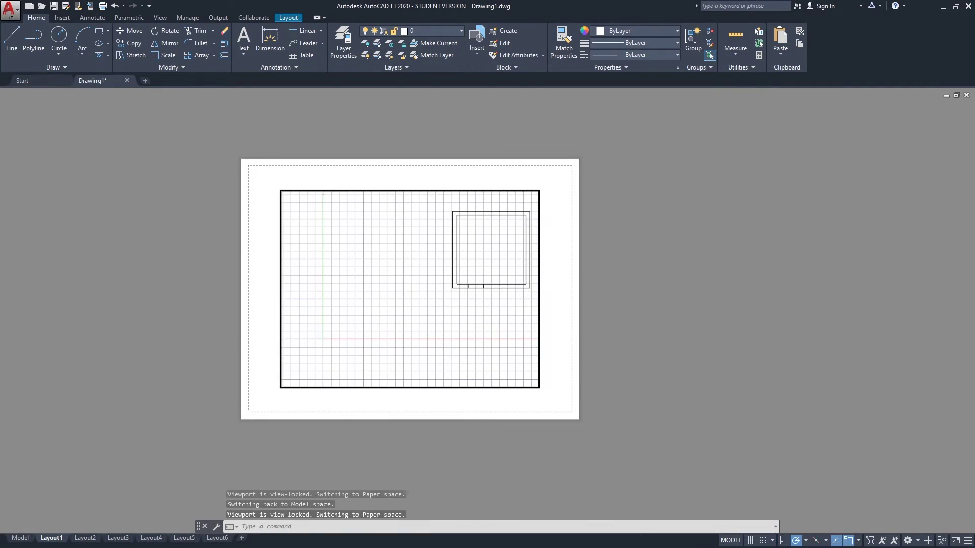
click(828, 540)
middle_drag(442, 315, 383, 337)
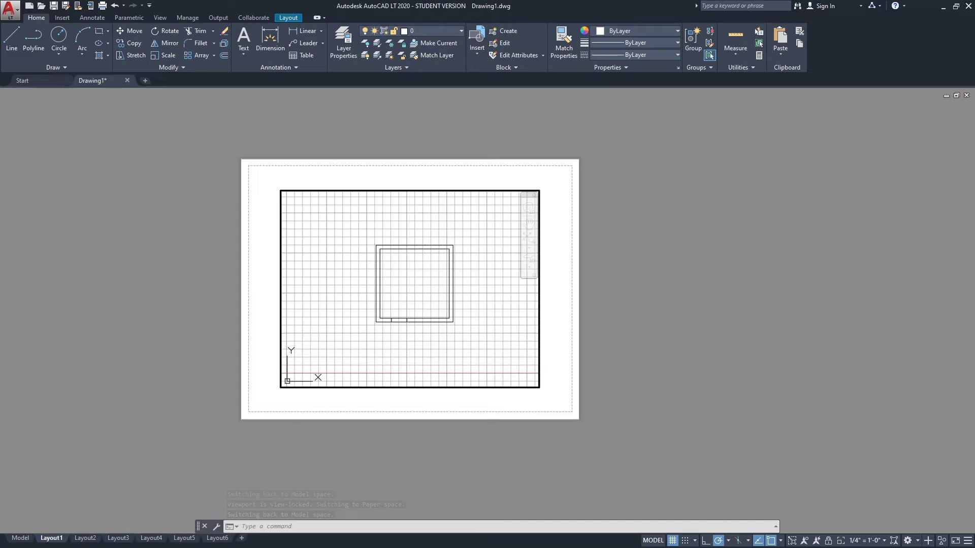
click(828, 540)
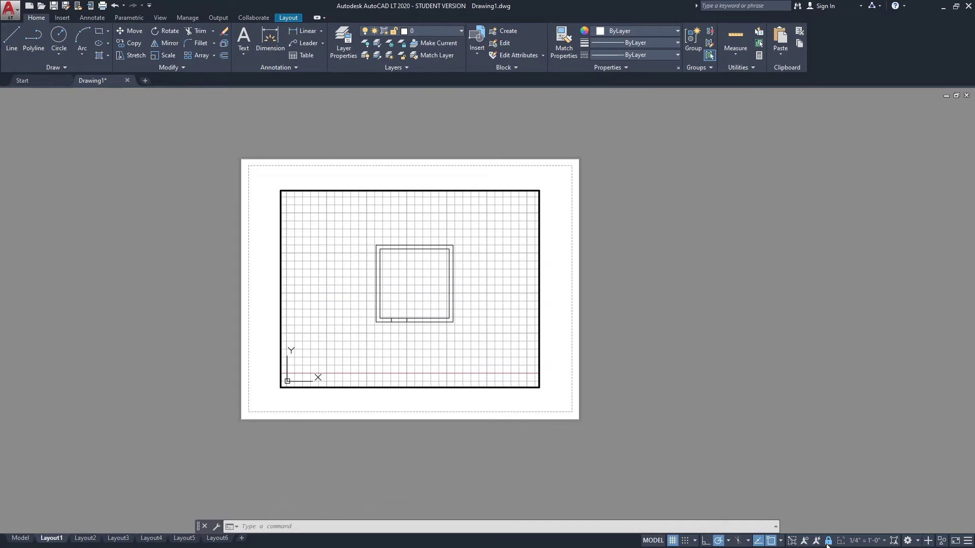
Step: Activate and unlock the viewport on Layout2, and frame only the elevation inside it
click(84, 539)
double_click(368, 281)
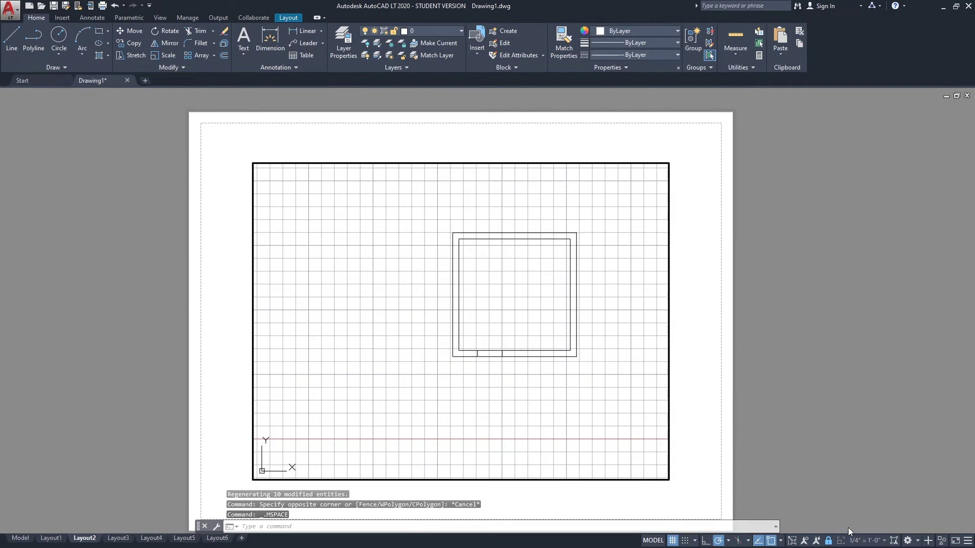
click(857, 541)
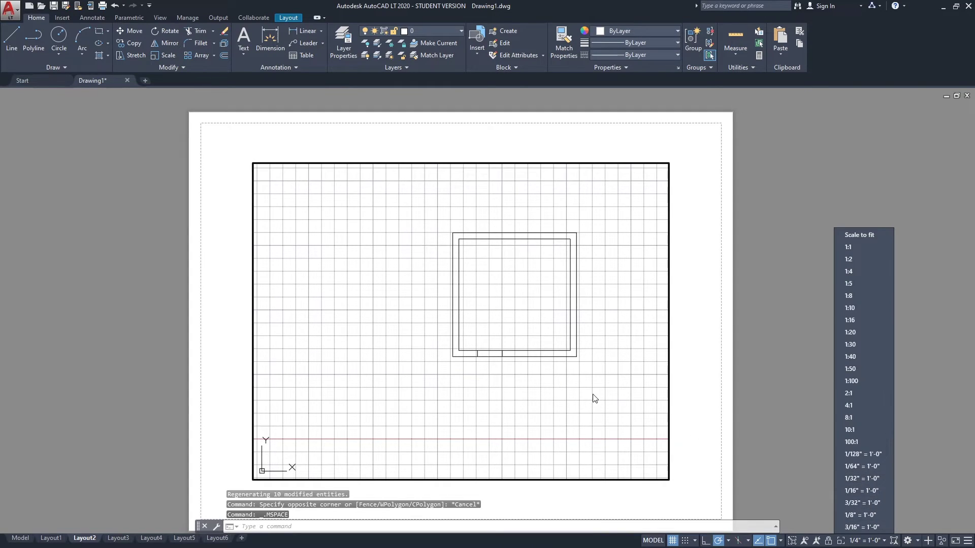
scroll(456, 264, down, 6)
scroll(456, 264, up, 8)
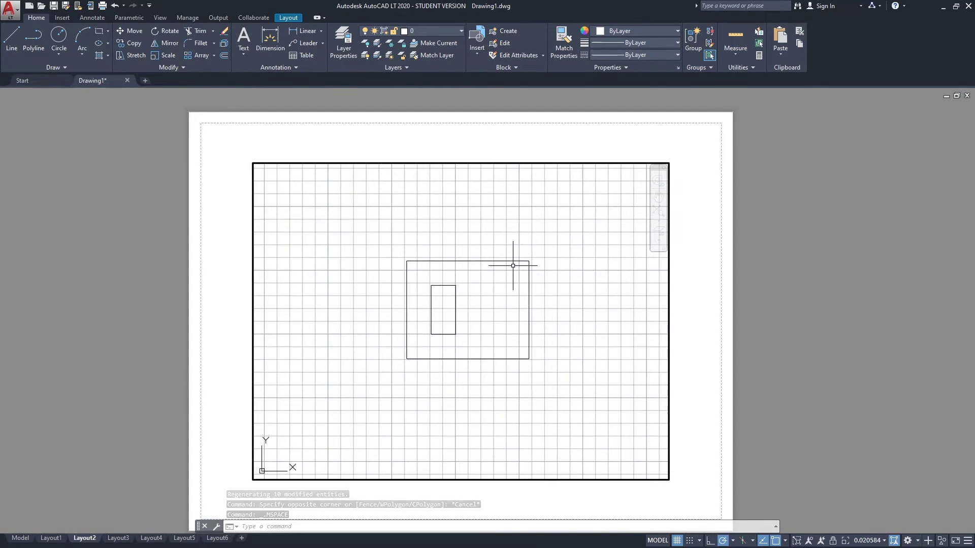
middle_drag(468, 290, 459, 308)
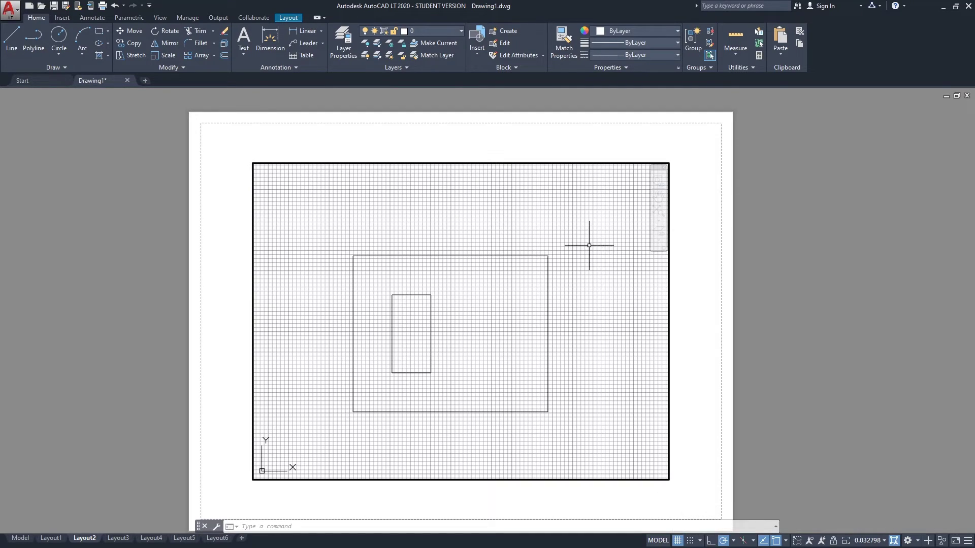
Step: Turn off the grid in the Layout2 viewport, set its scale to 1/4" = 1'-0" and return to paper space
click(678, 540)
middle_drag(560, 419, 565, 413)
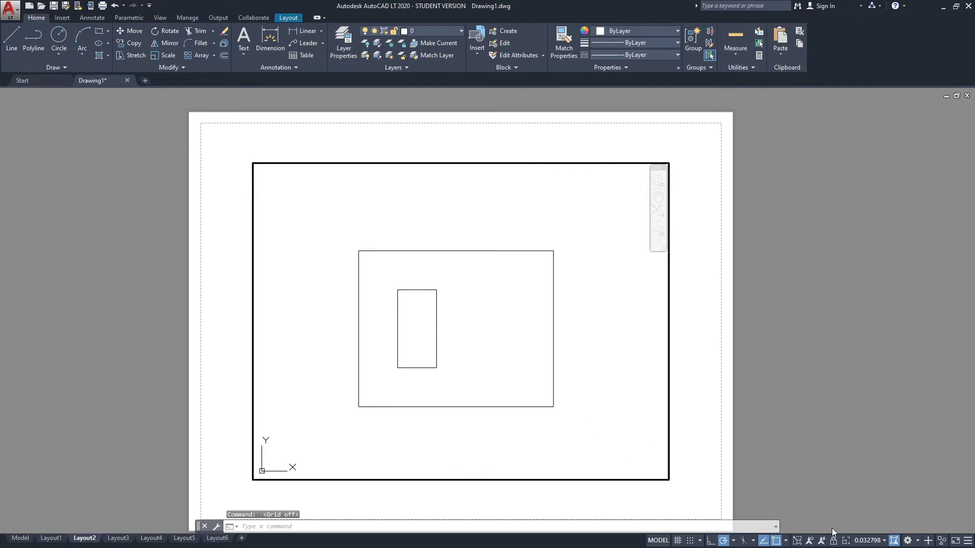
click(870, 542)
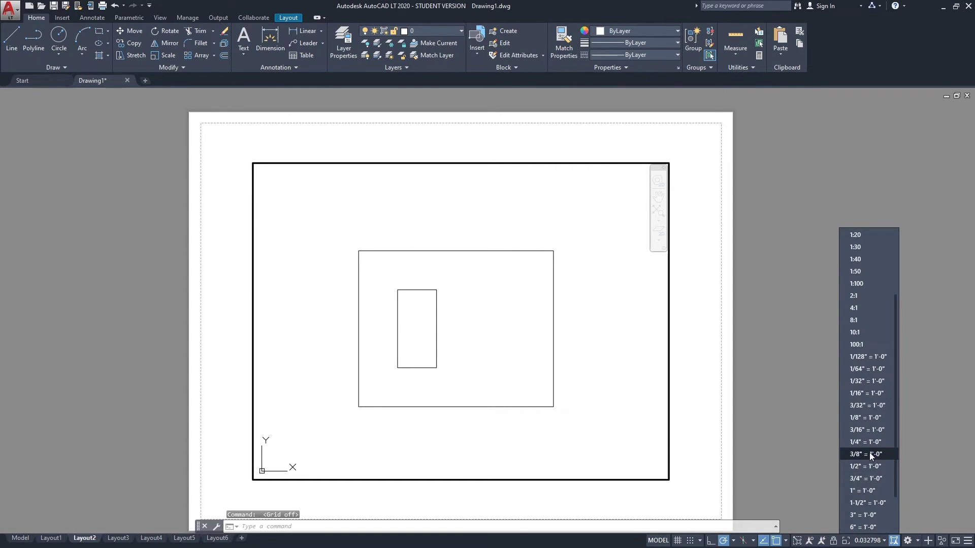
click(866, 442)
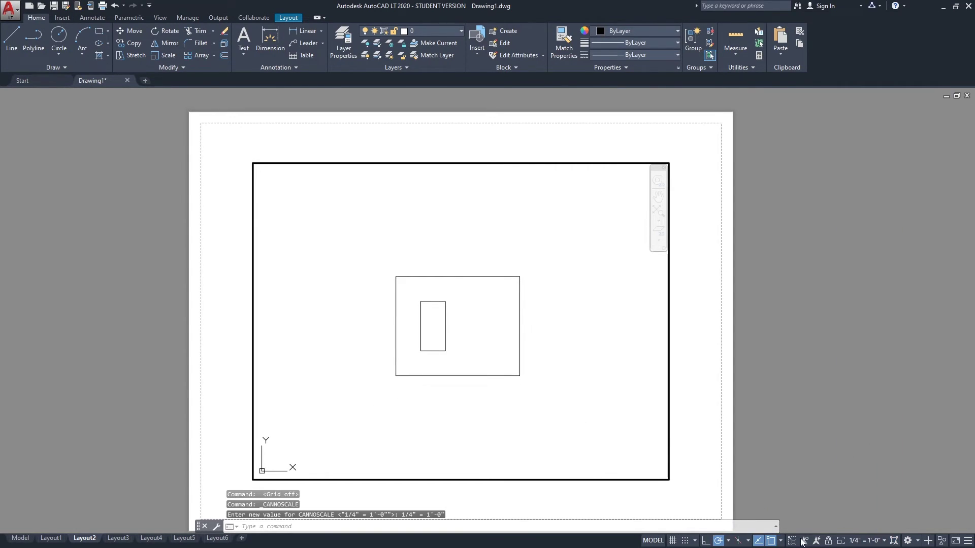
double_click(779, 407)
scroll(644, 379, down, 2)
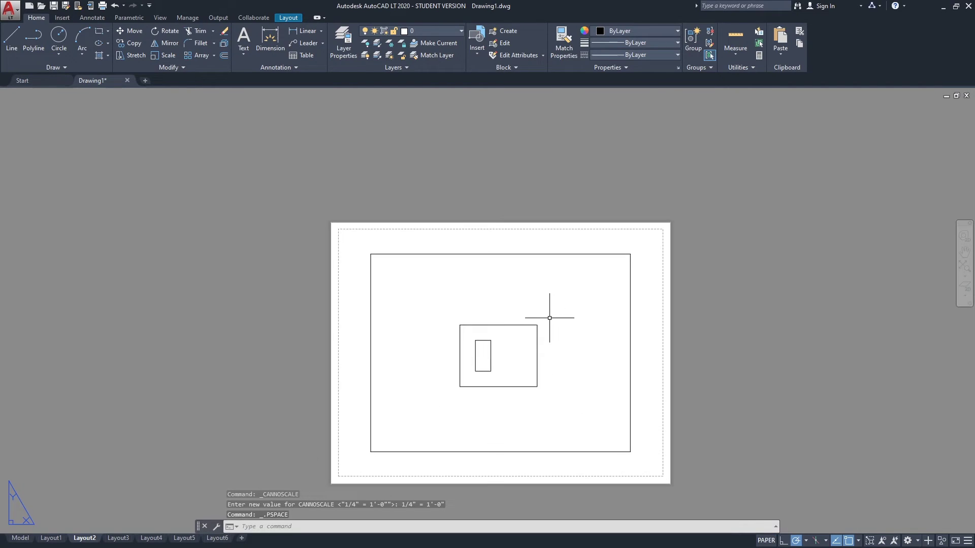
Step: Turn off the grid in the Layout1 viewport and return to paper space
click(59, 541)
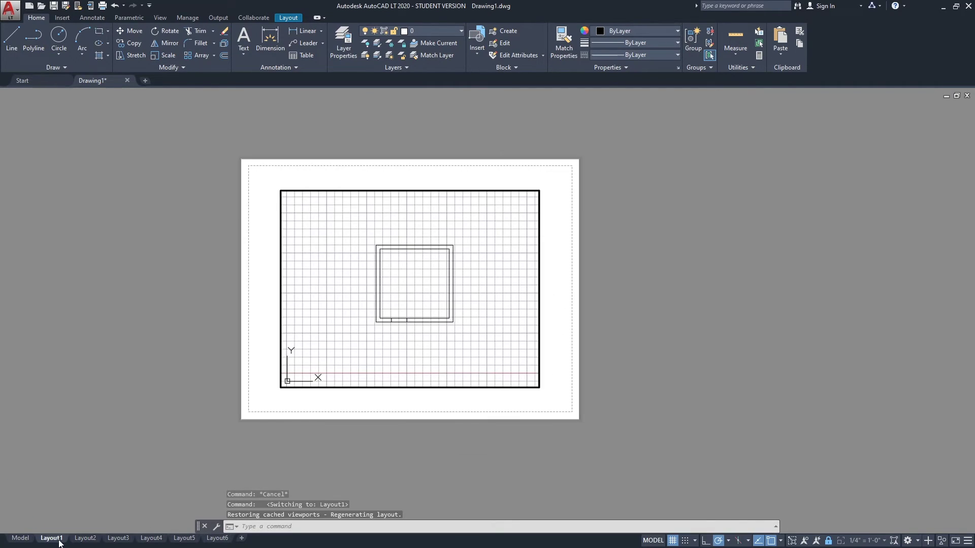
click(673, 541)
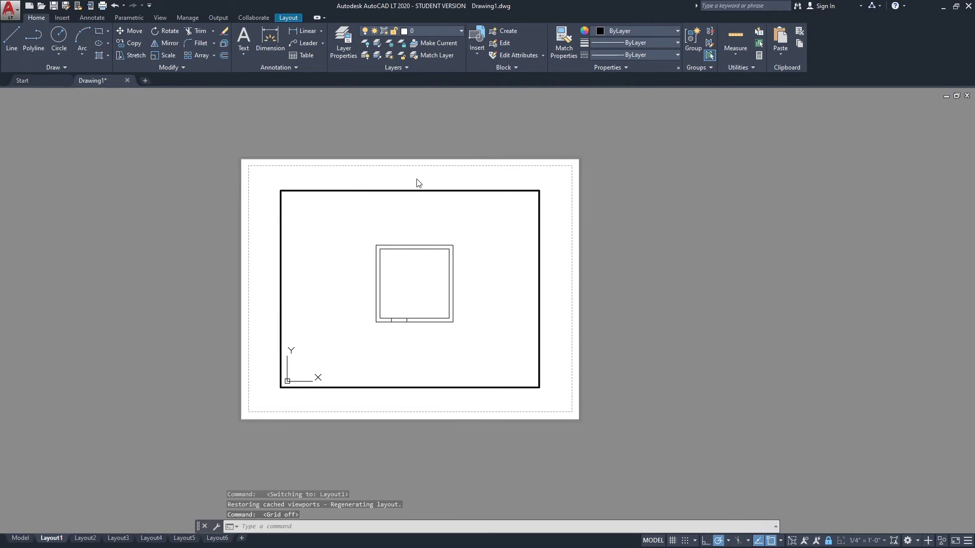
double_click(556, 252)
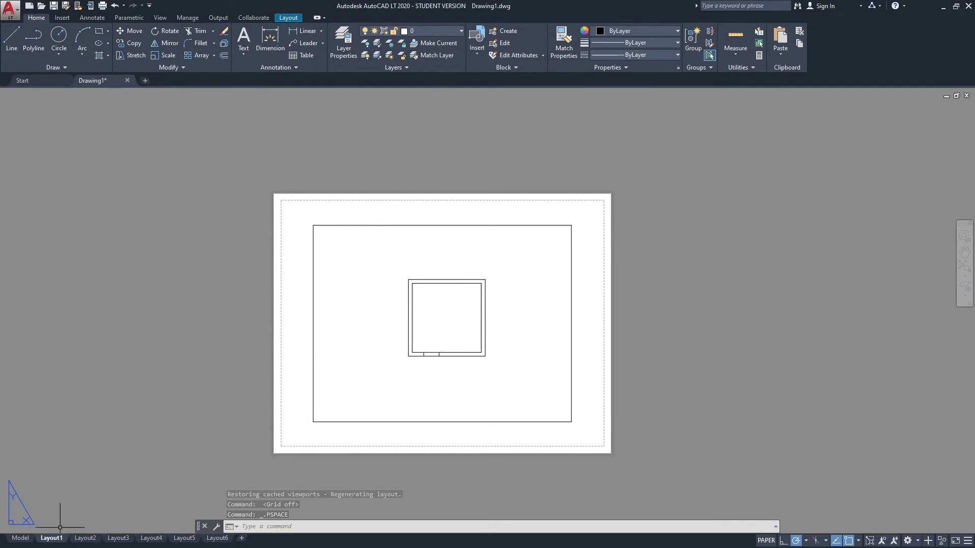
Step: View the Layout2 and Layout3 sheets to compare their viewports
click(85, 539)
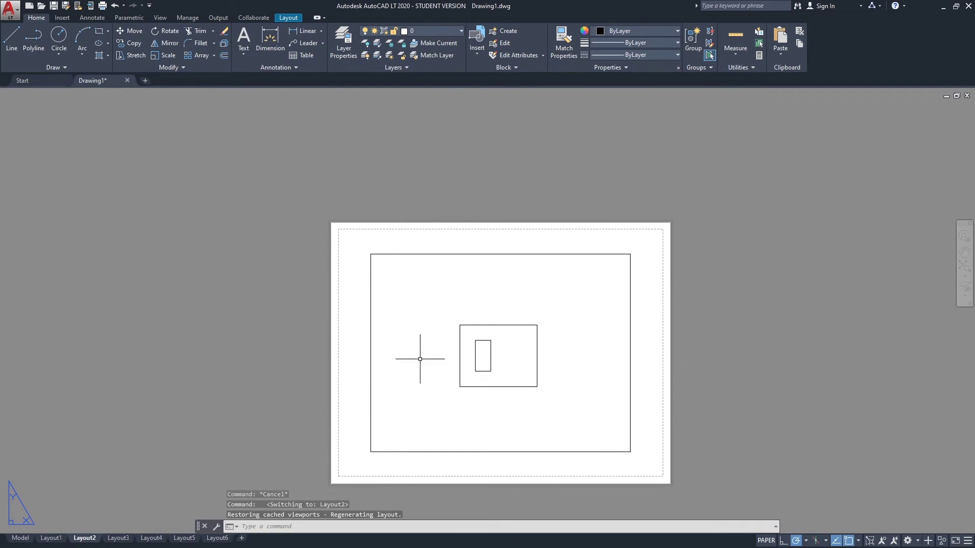
click(118, 538)
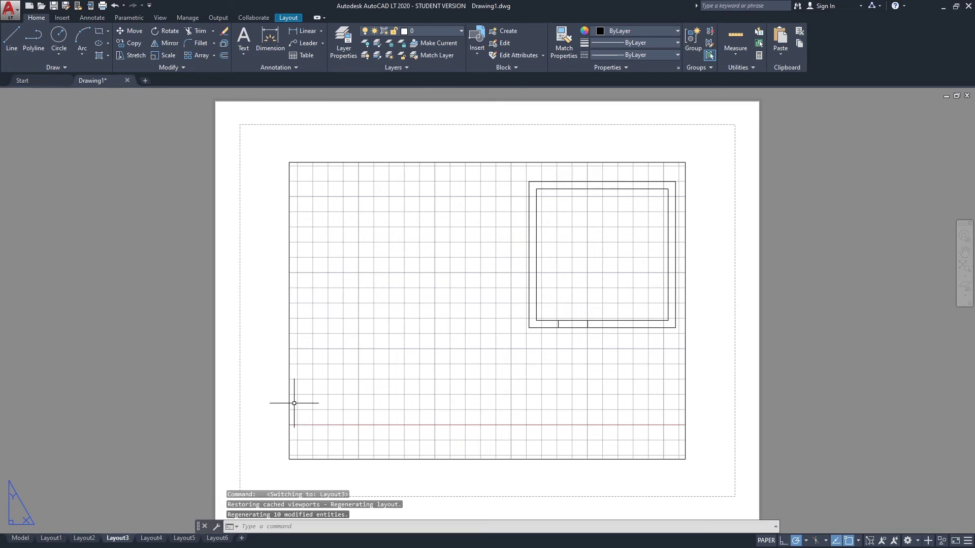
Step: Activate the Layout1 viewport and move the elevation straight down, closer to the room plan
click(52, 539)
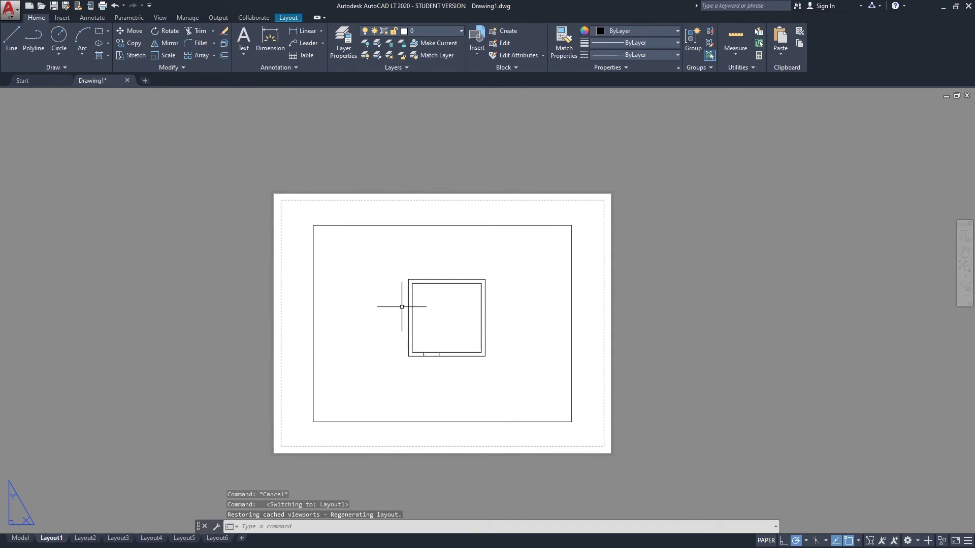
double_click(447, 318)
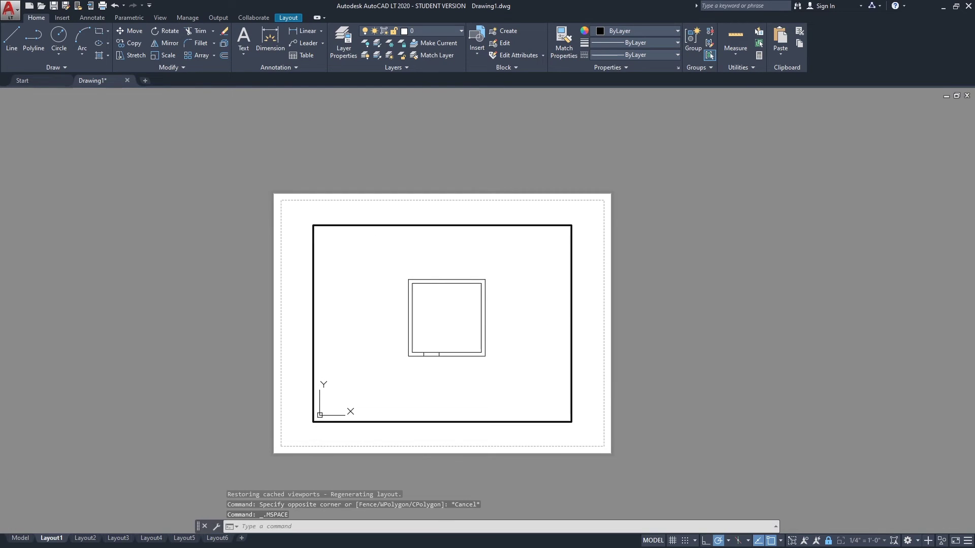
mouse_move(500, 326)
middle_down()
mouse_move(461, 364)
mouse_move(438, 311)
mouse_move(406, 370)
middle_up()
click(337, 348)
click(488, 228)
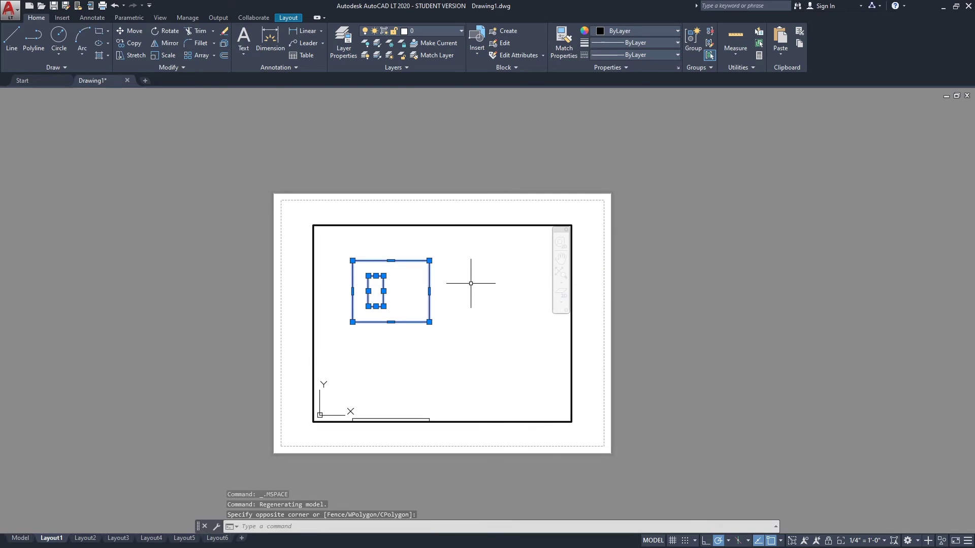
right_click(471, 284)
click(464, 271)
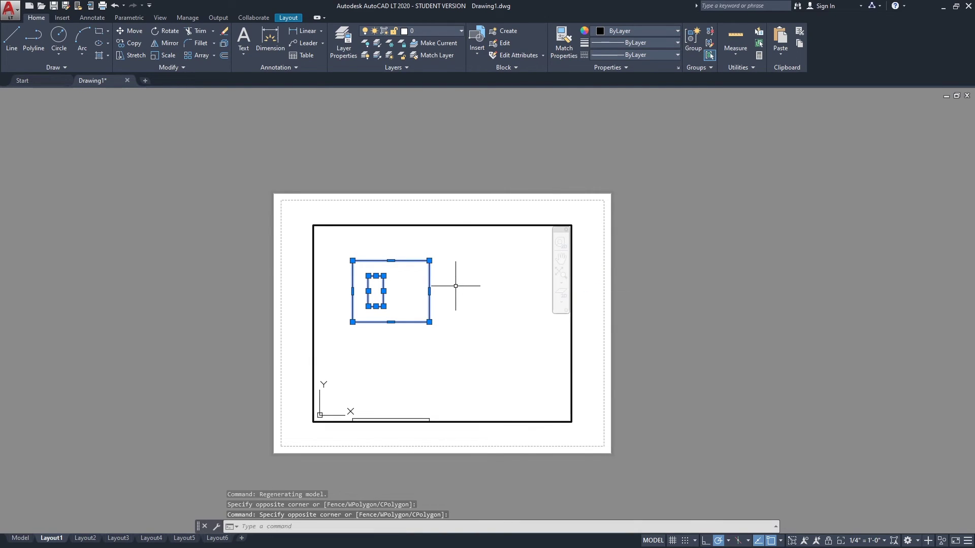
key(Return)
click(455, 271)
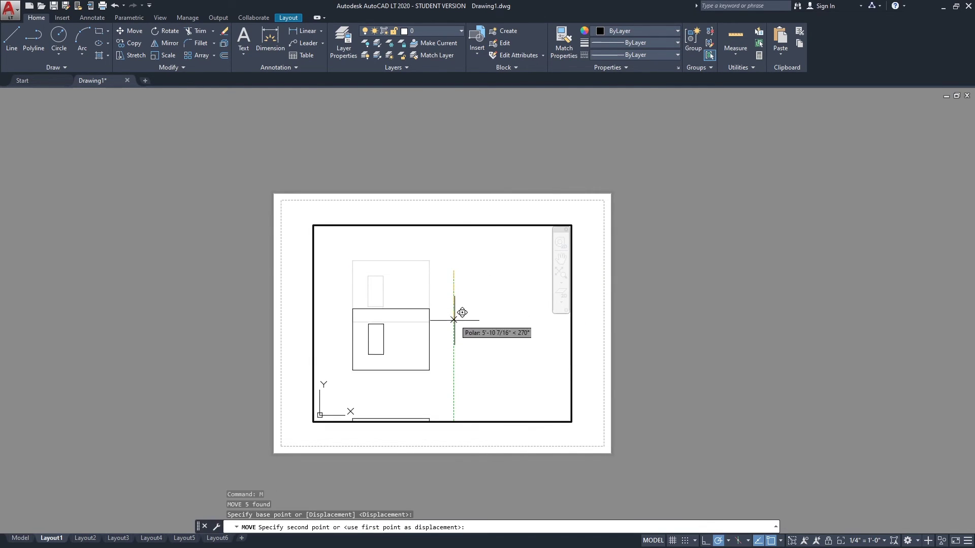
click(454, 326)
Step: Frame the elevation and plan together in the viewport, and narrow the viewport in paper space to fit closely around them
middle_drag(461, 362, 441, 279)
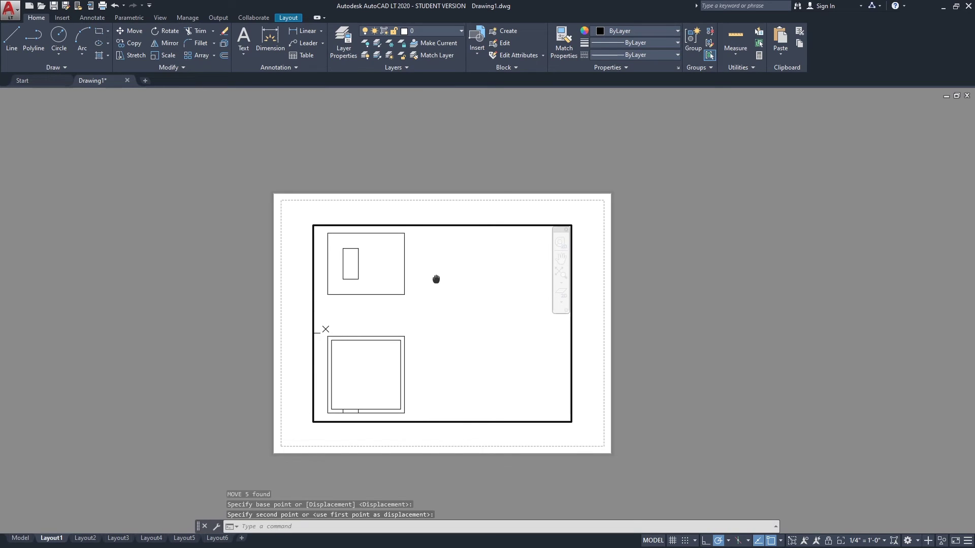
double_click(294, 270)
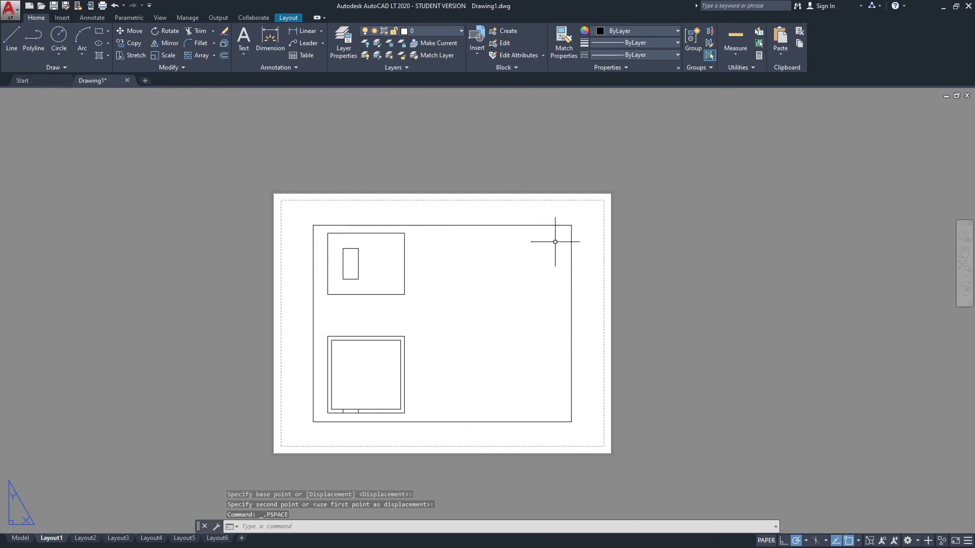
click(518, 209)
click(491, 238)
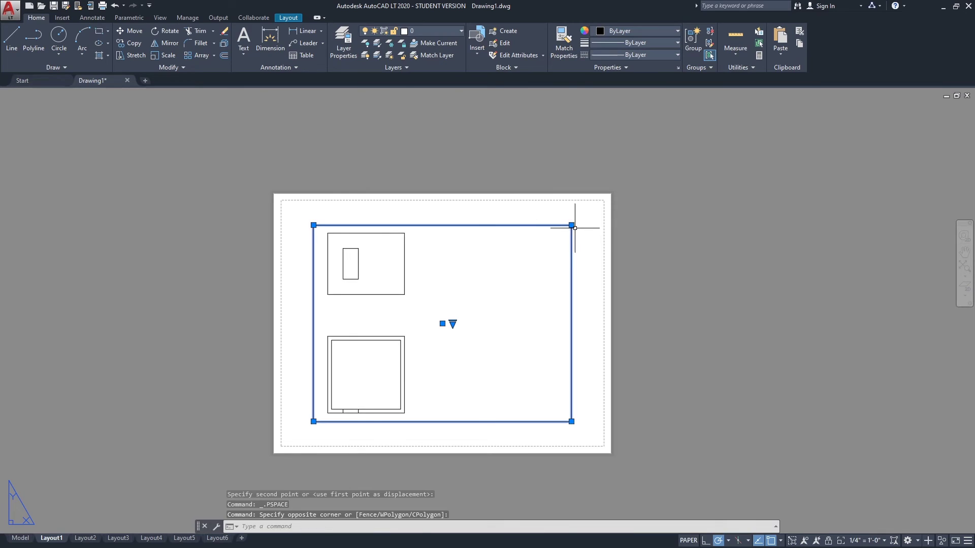
click(571, 225)
click(423, 225)
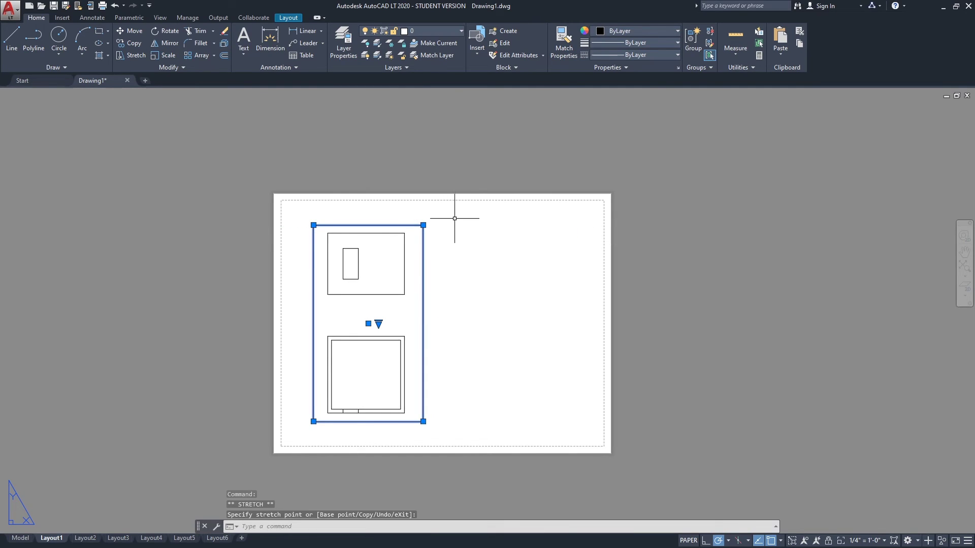
Step: Copy the narrowed viewport horizontally to the empty right half of the Layout1 sheet
text(CO)
key(Return)
click(463, 319)
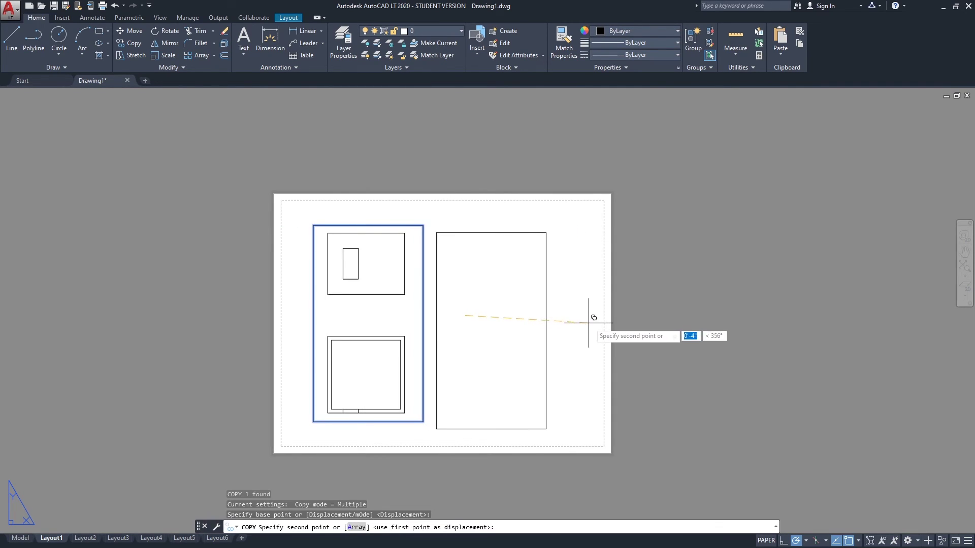
click(593, 315)
key(Return)
Step: Shorten the two viewports so the right one shows only the elevation and the left one only the room plan
click(544, 303)
click(447, 320)
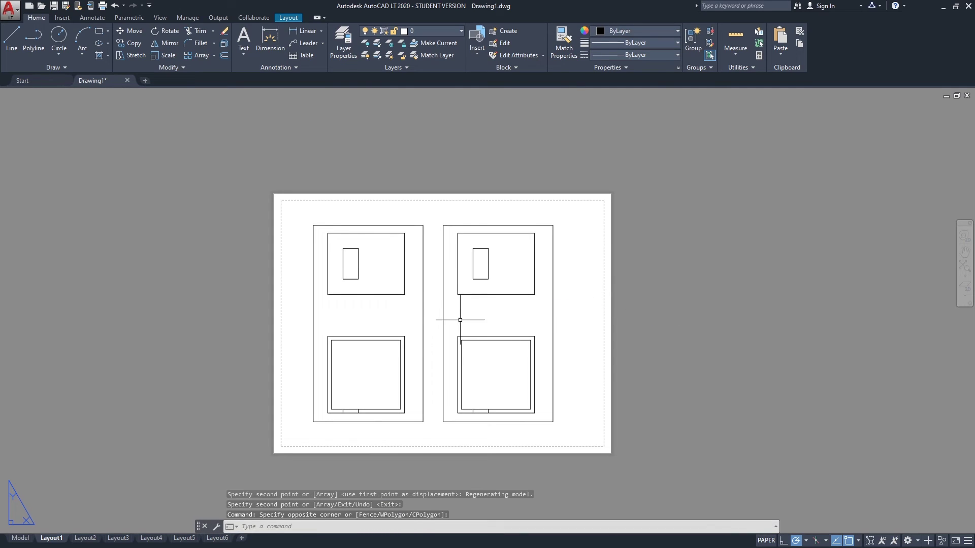
click(444, 421)
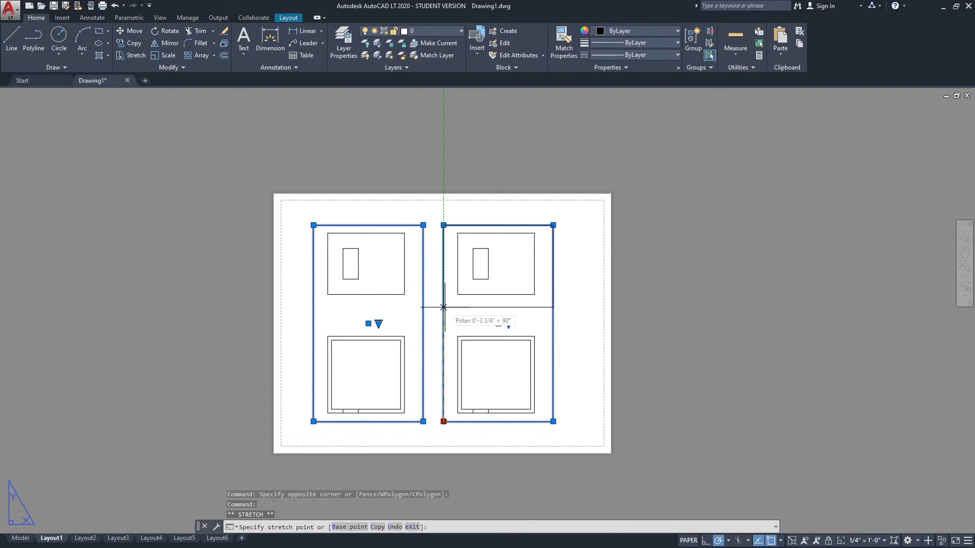
click(443, 315)
click(426, 338)
click(423, 225)
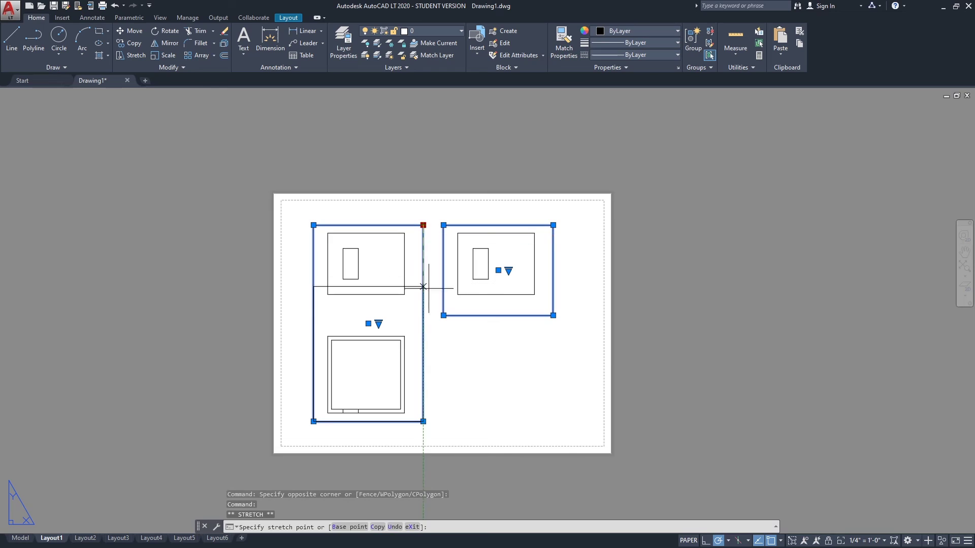
click(423, 315)
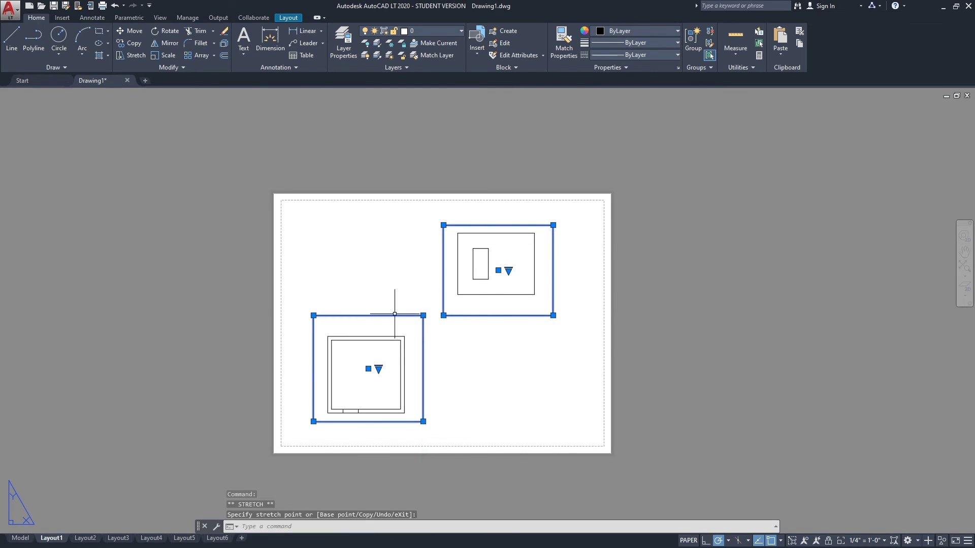
key(Escape)
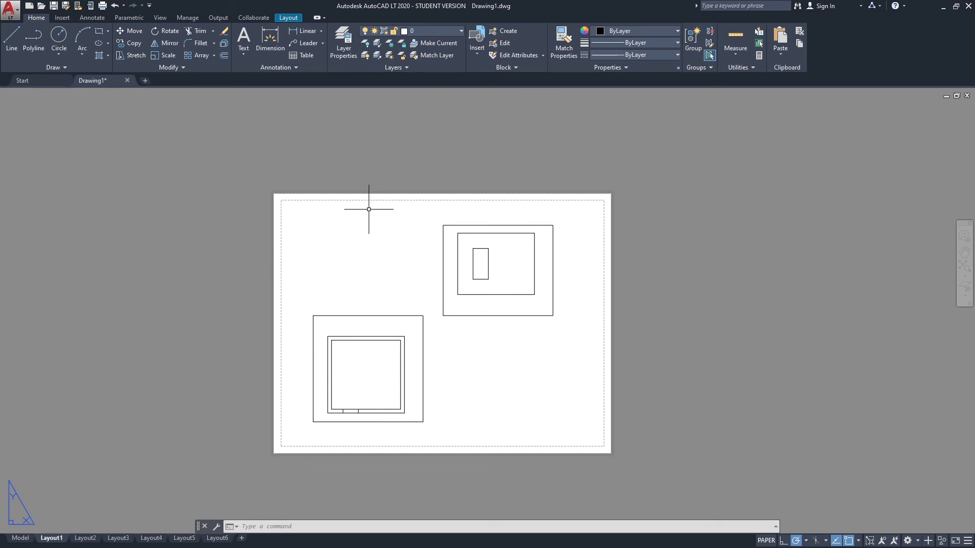
Step: Compare the drawing in model space with its presentation on the Layout1 and Layout2 sheets, ending in model space
click(21, 538)
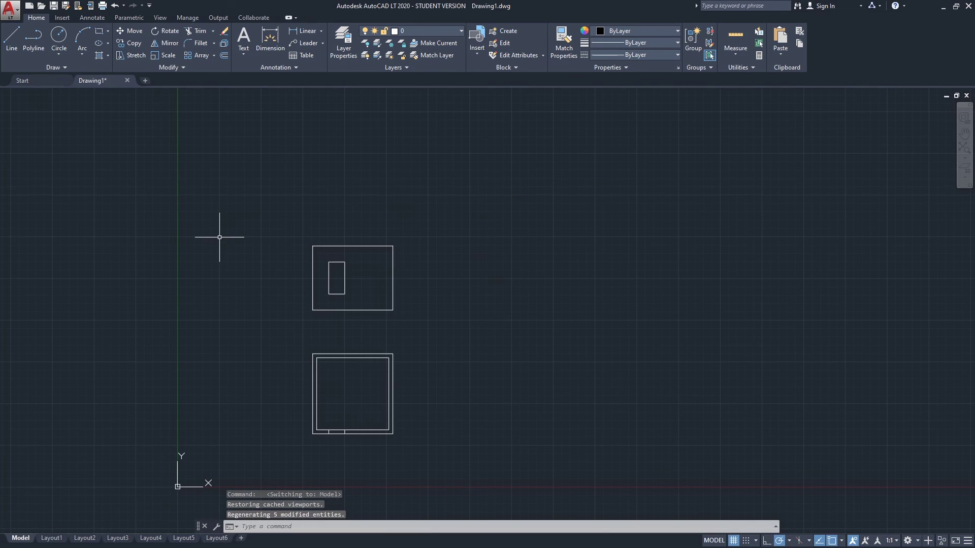
scroll(203, 291, down, 2)
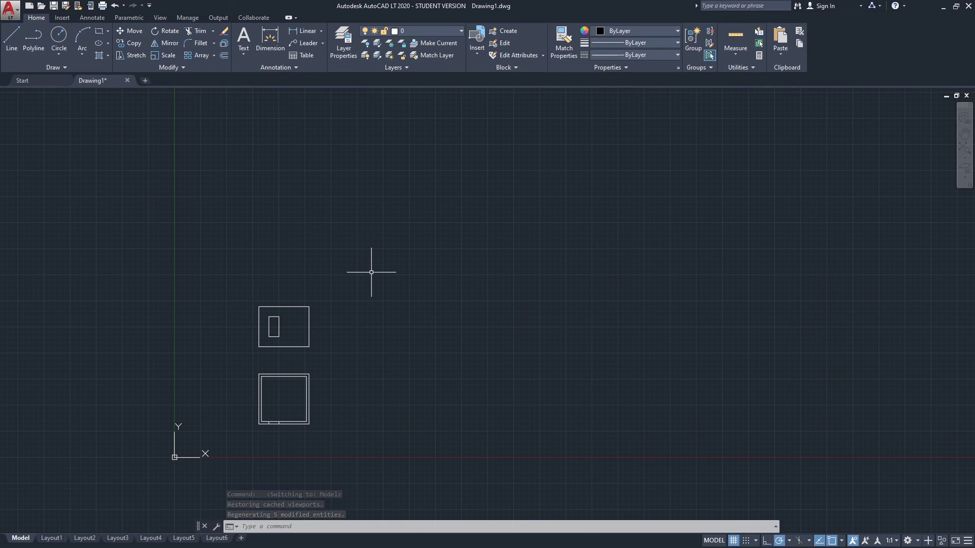
click(51, 538)
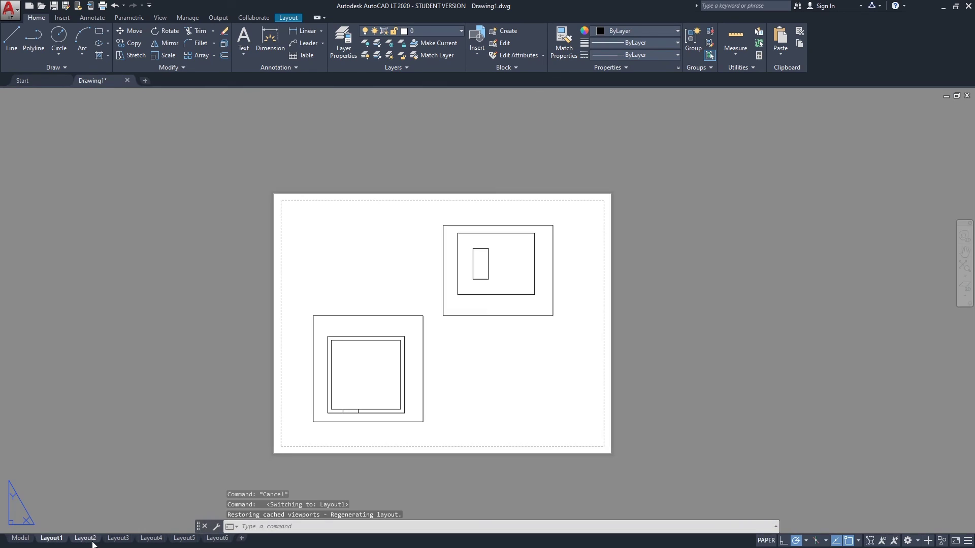
click(92, 541)
click(51, 538)
click(20, 538)
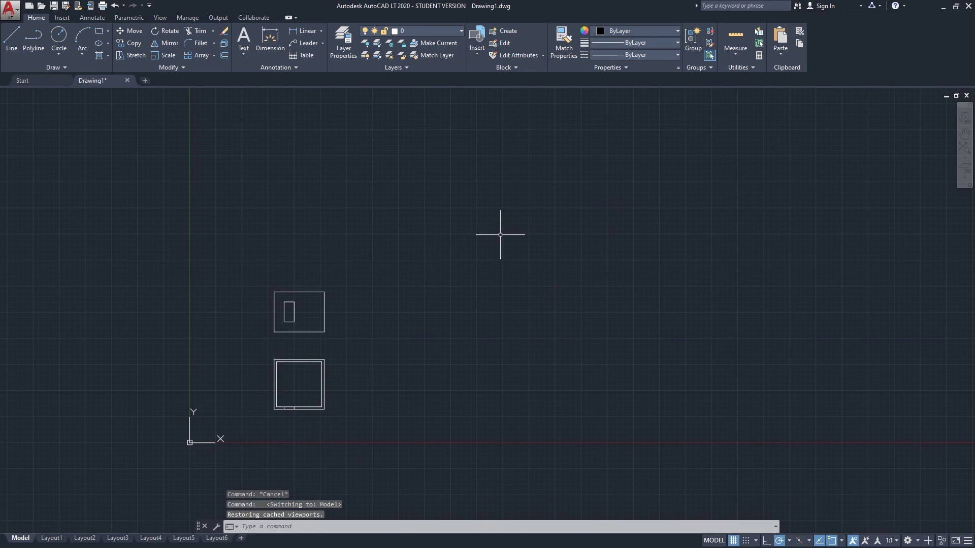